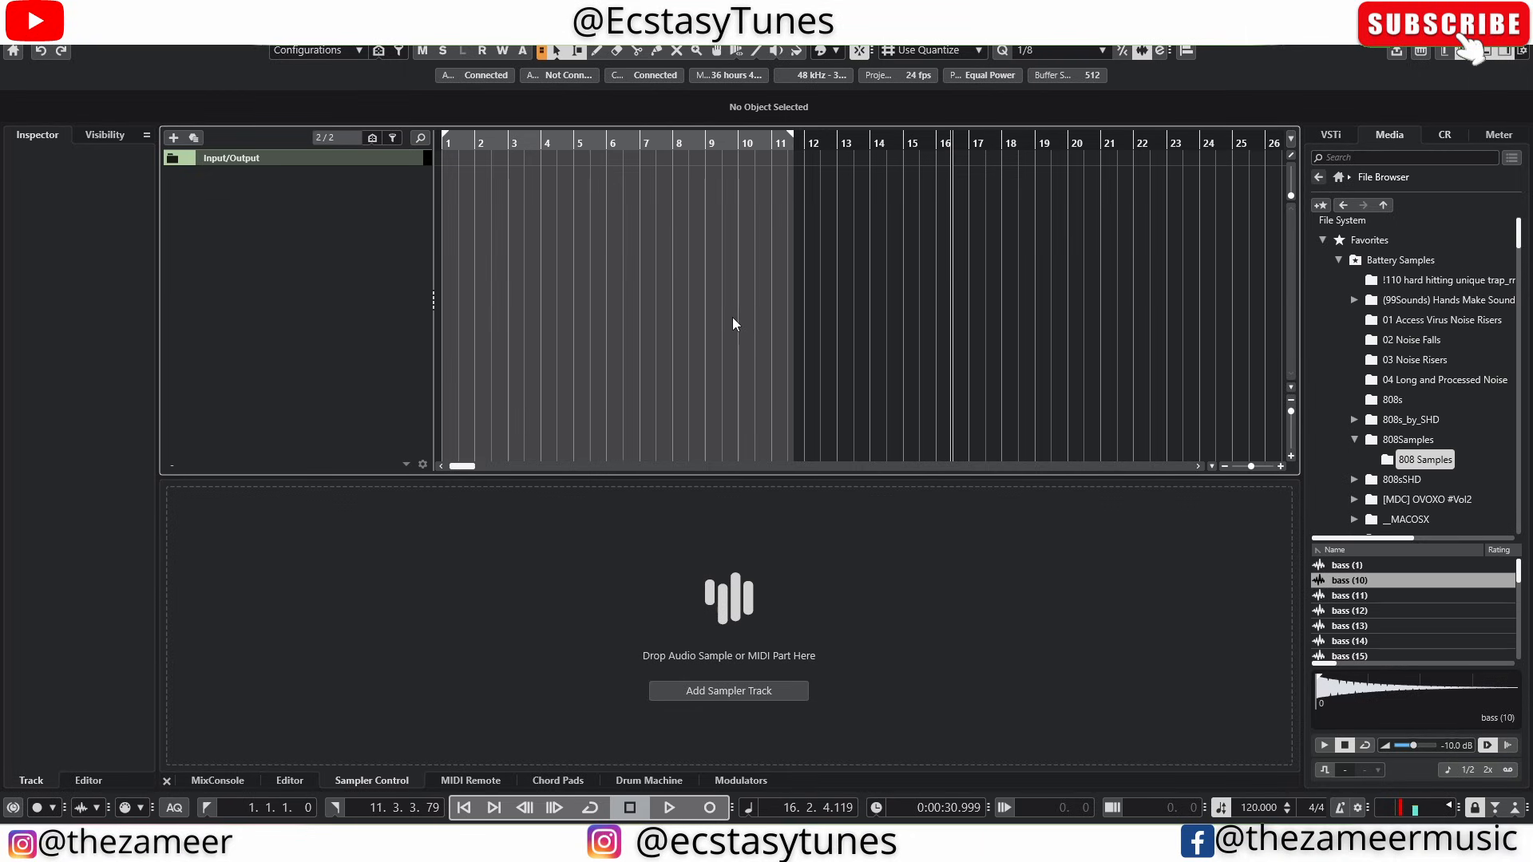
Step: Search the VST instruments in the media browser for "gr" and add Groove Agent SE to the project as an instrument track
{"action": "left_click", "coordinate": [1341, 178]}
{"action": "left_click", "coordinate": [1362, 236]}
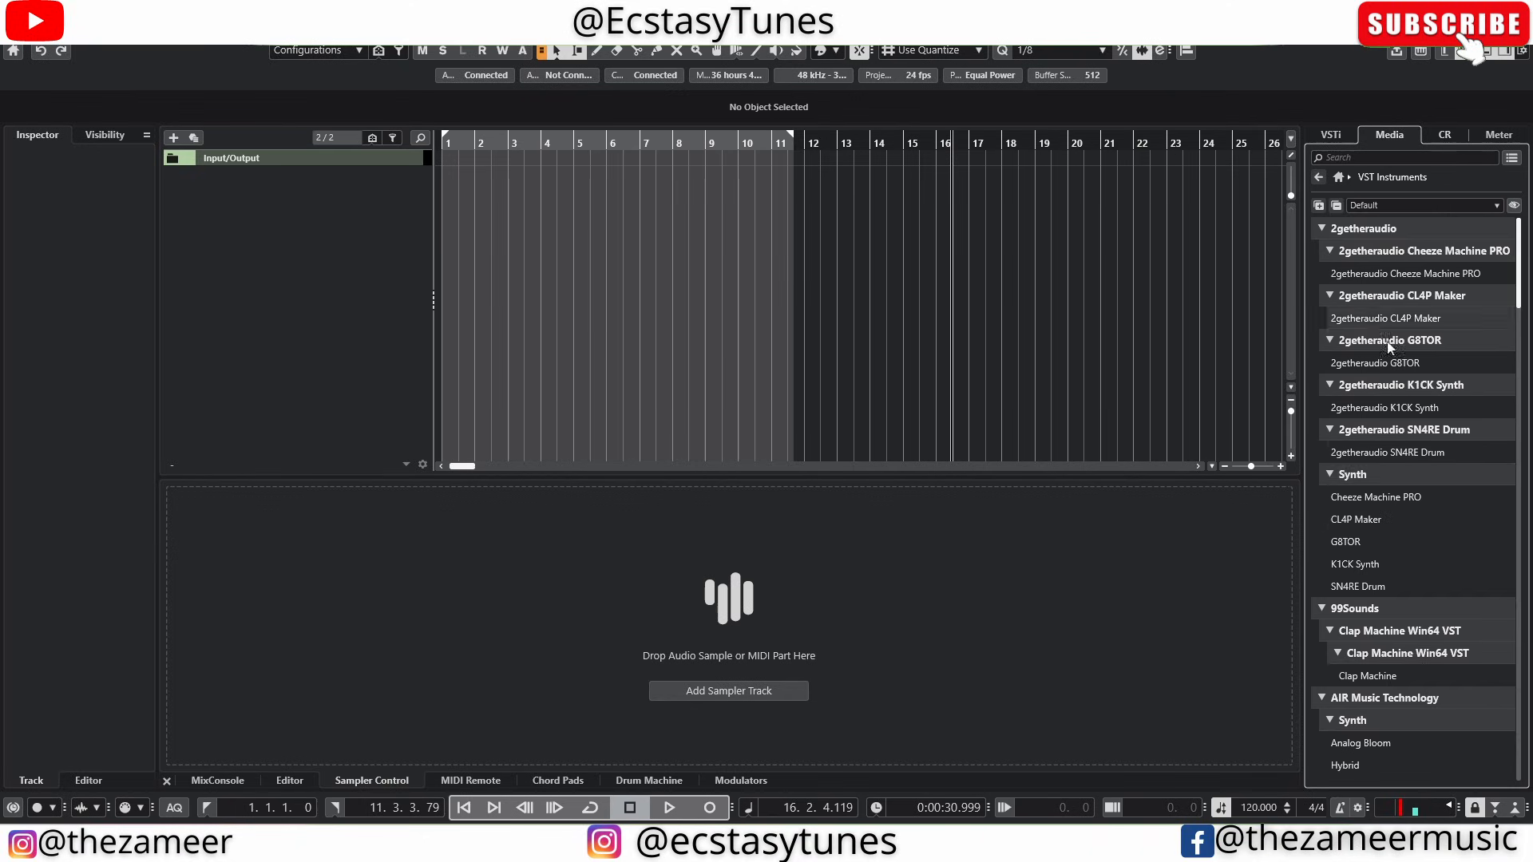
{"action": "scroll", "coordinate": [1405, 587], "scroll_direction": "down", "scroll_amount": 3}
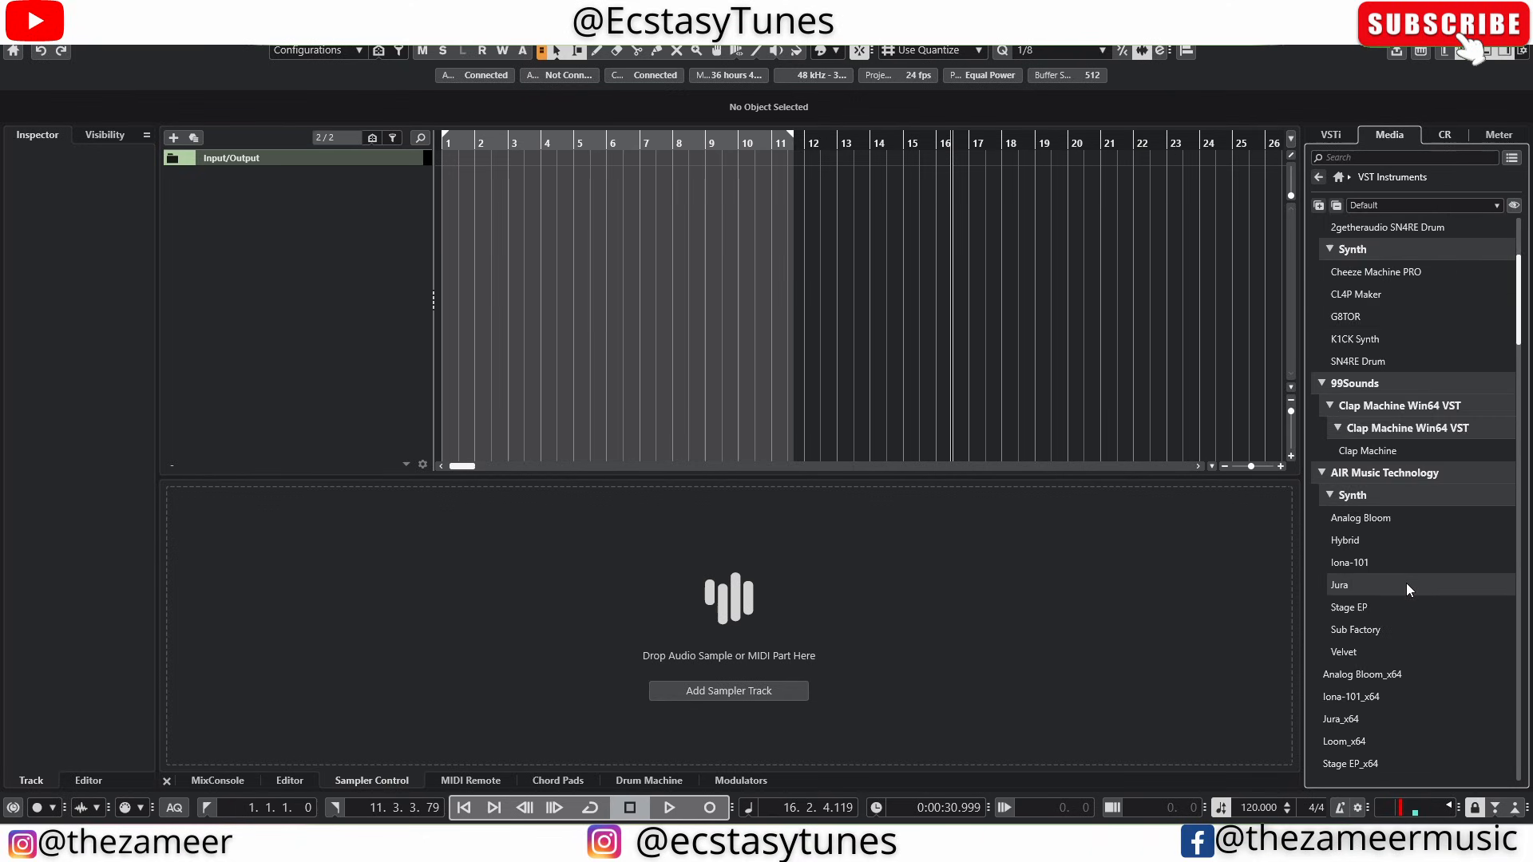
{"action": "scroll", "coordinate": [1406, 583], "scroll_direction": "up", "scroll_amount": 5}
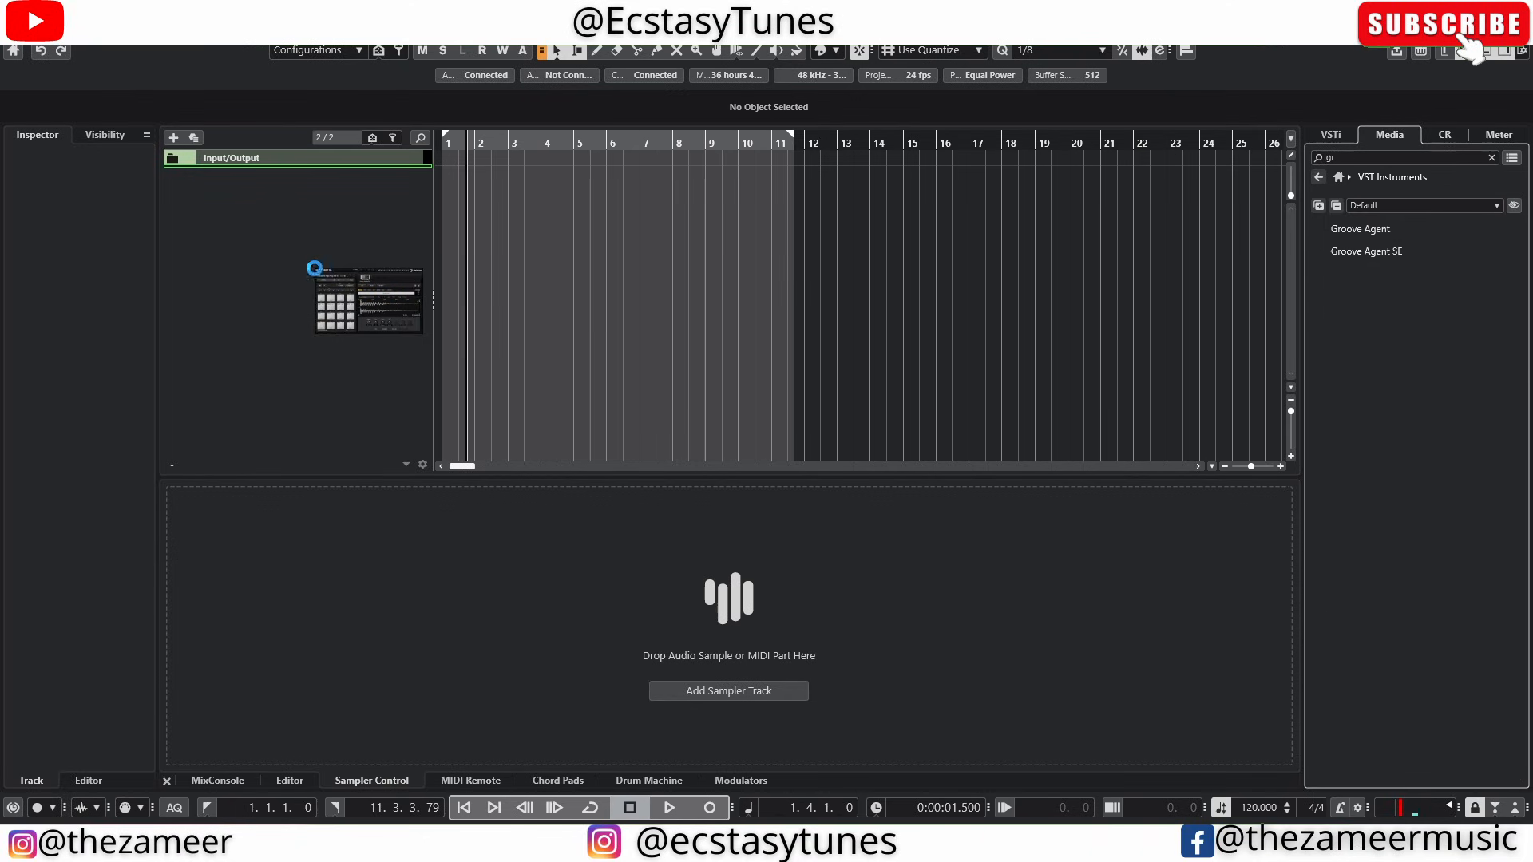
{"action": "left_click_drag", "start_coordinate": [315, 269], "coordinate": [364, 271]}
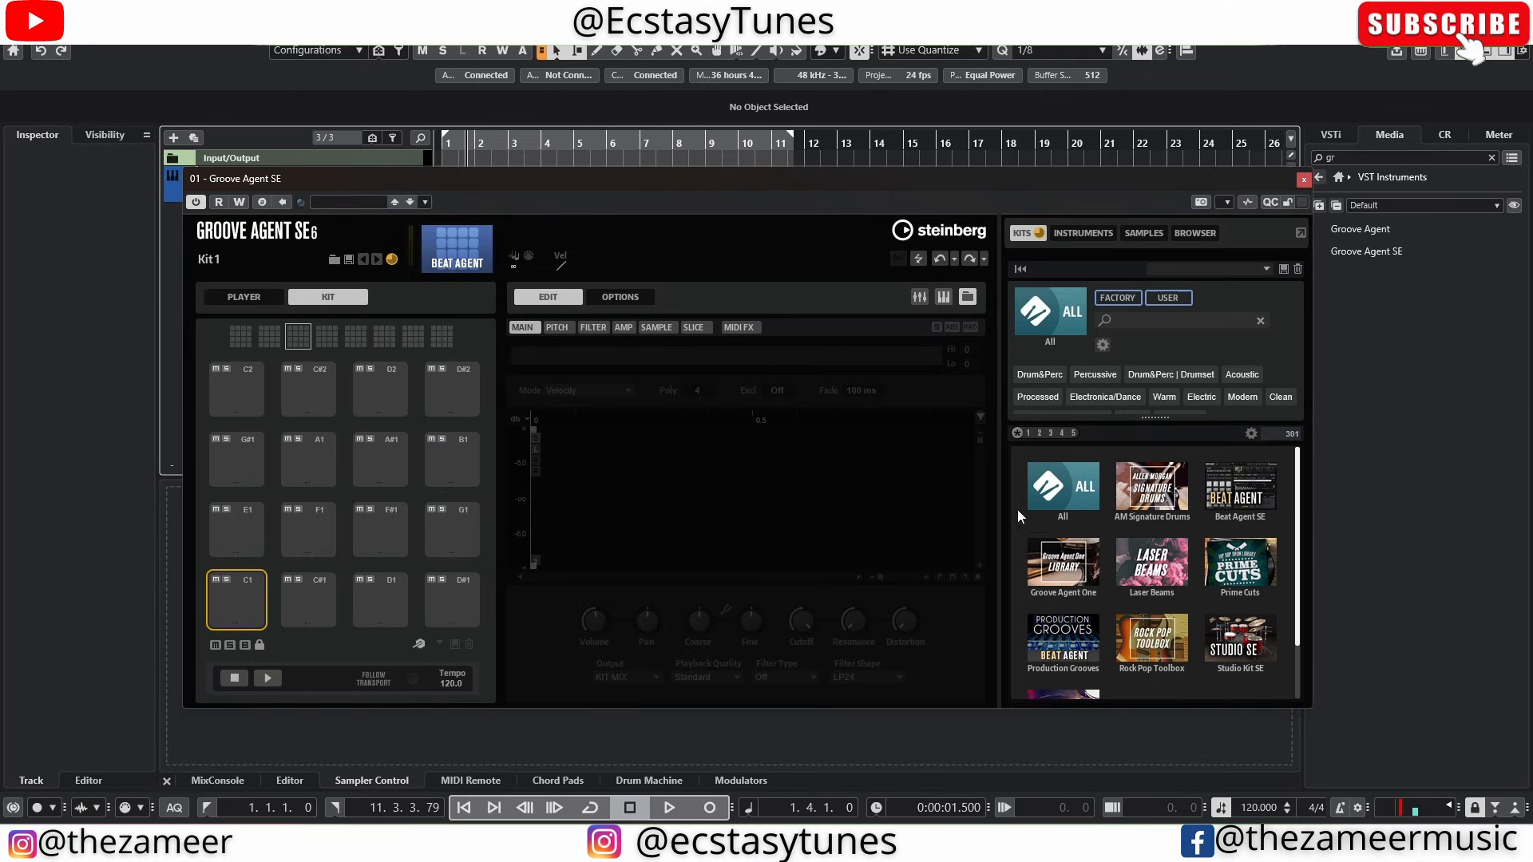
Step: Load the Aberdeen kit from the full kit library and audition its Verse A and Chorus A player pads
{"action": "left_click", "coordinate": [1061, 489]}
{"action": "double_click", "coordinate": [1060, 511]}
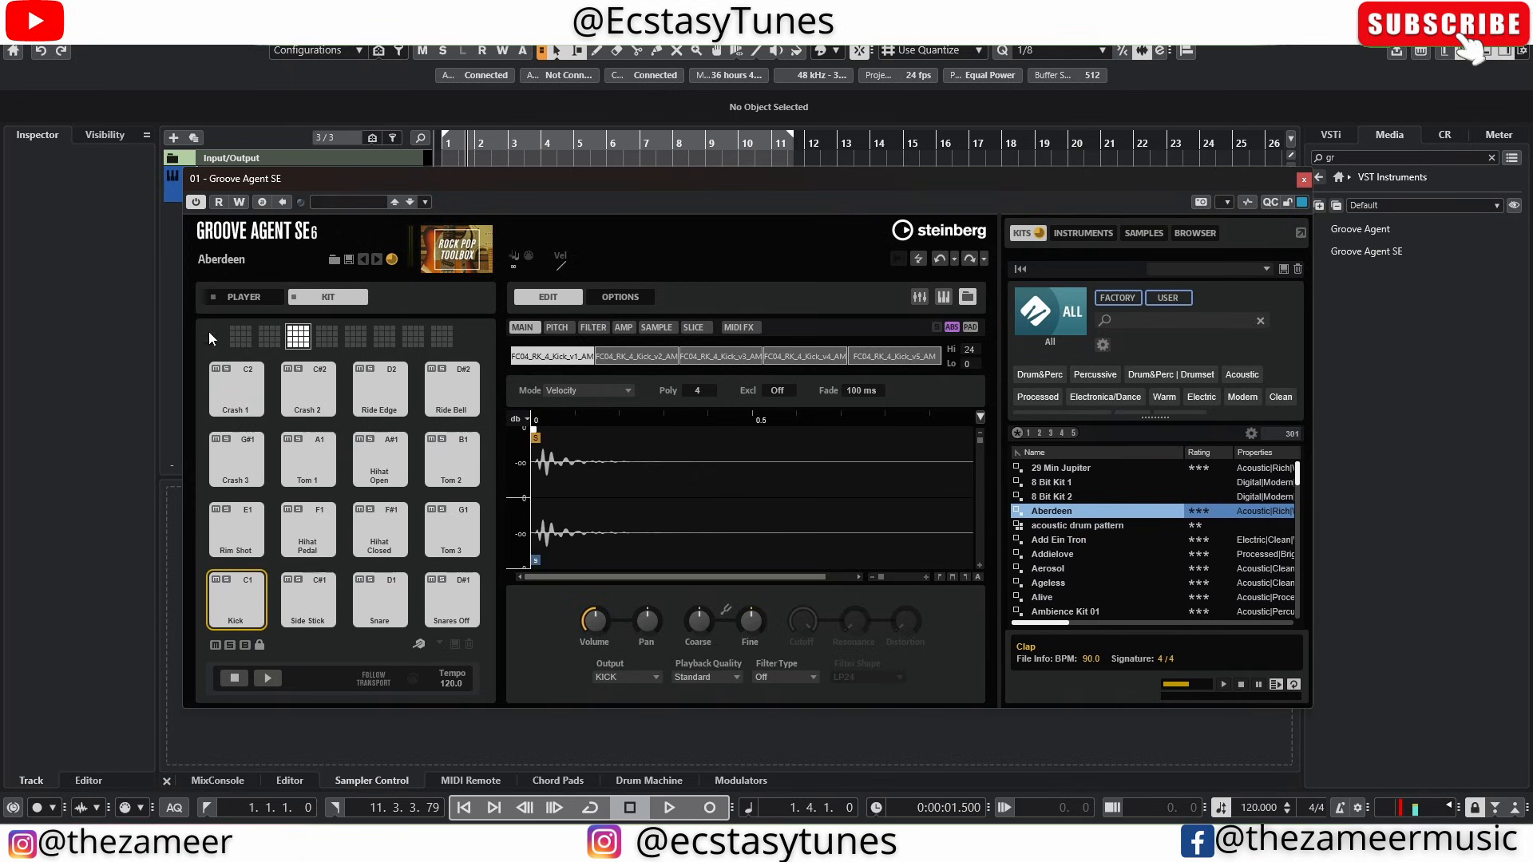
{"action": "left_click", "coordinate": [277, 297]}
{"action": "left_click", "coordinate": [323, 615]}
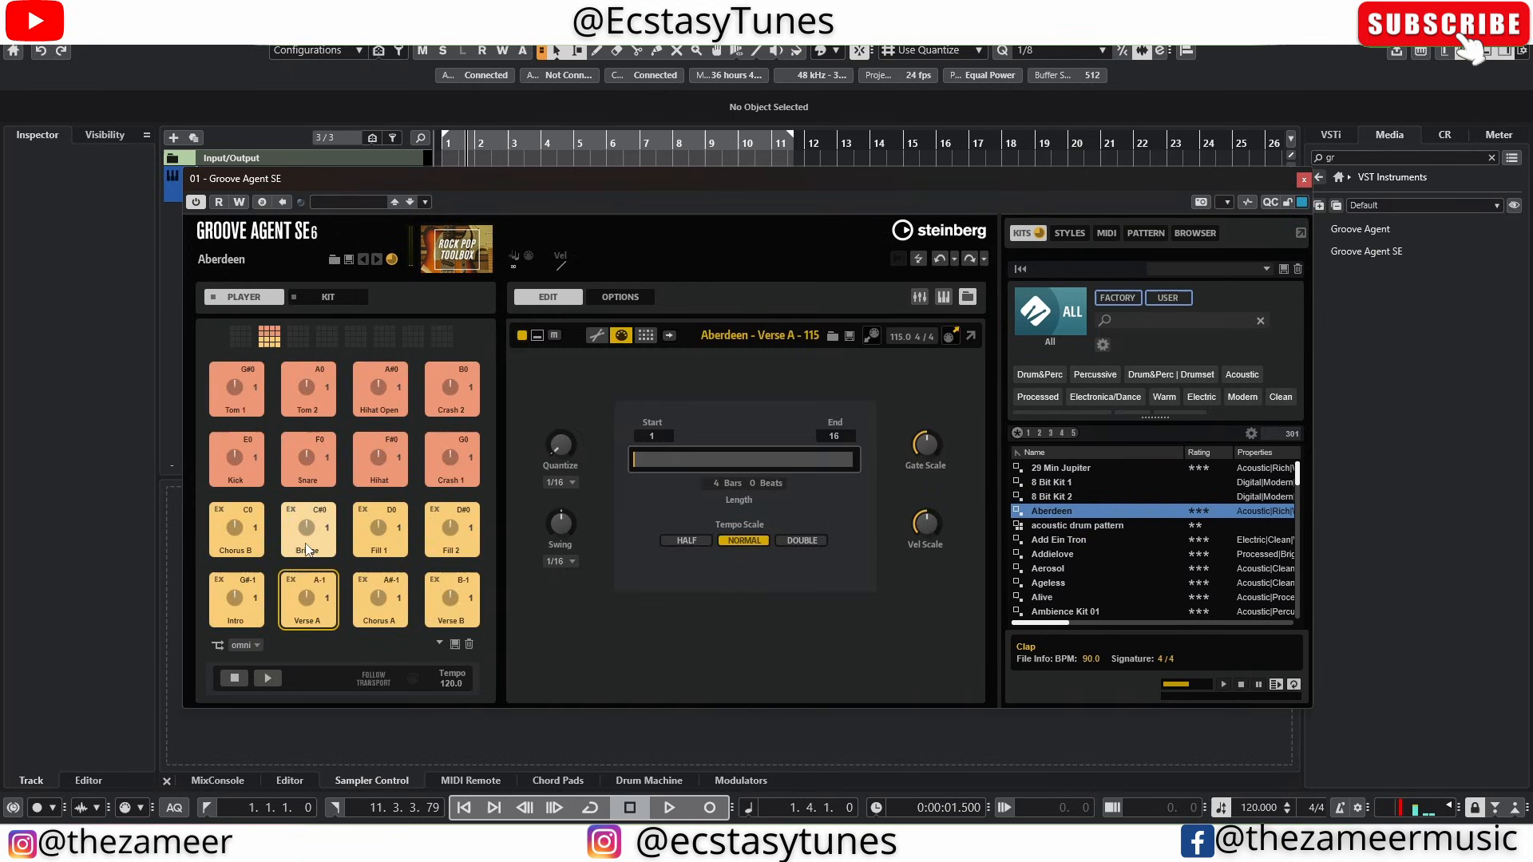
{"action": "left_click", "coordinate": [382, 602]}
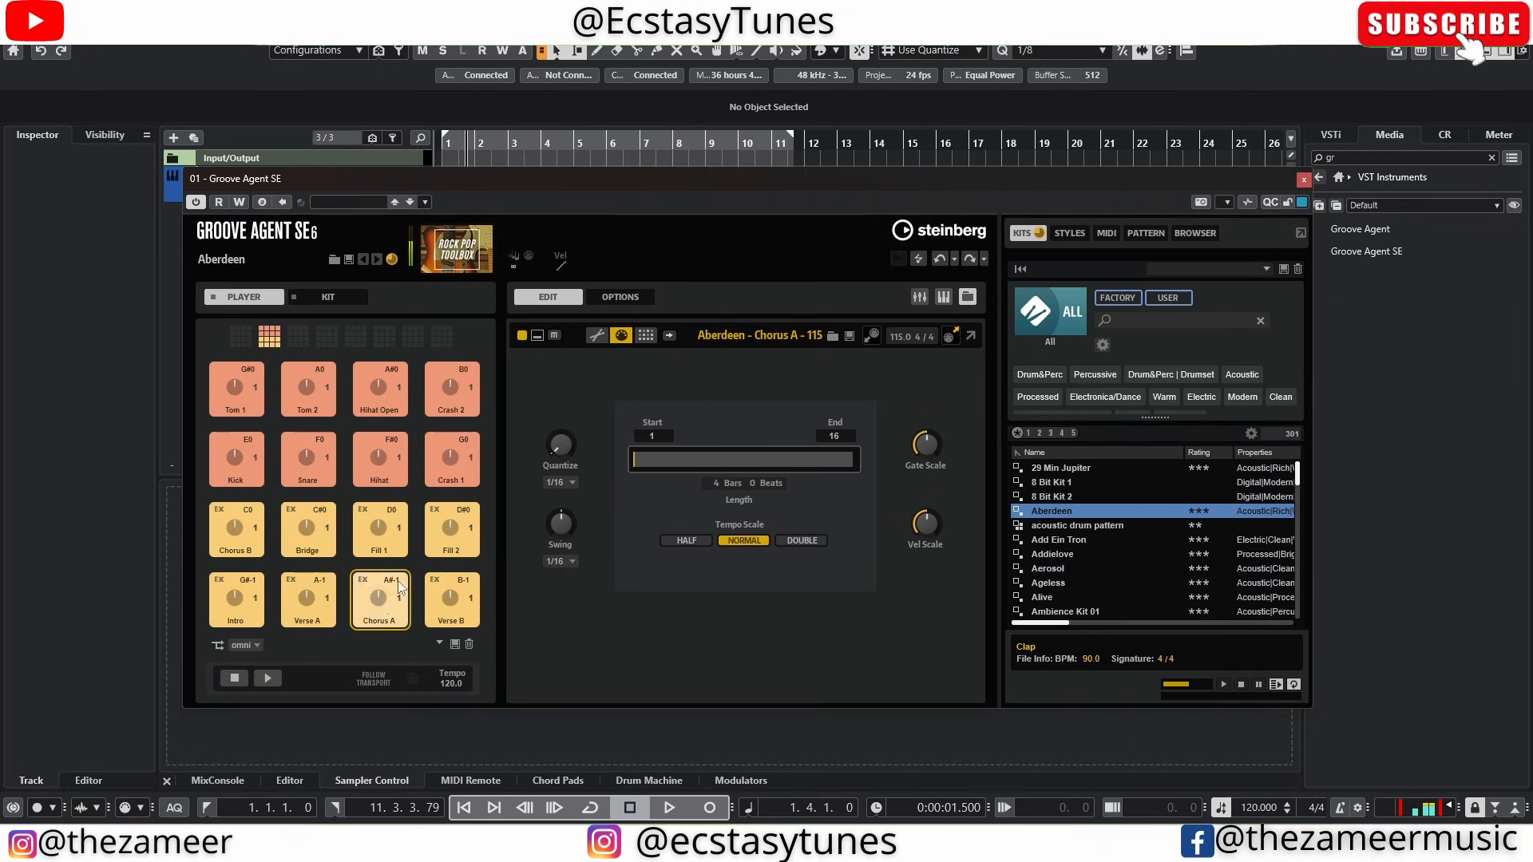
Step: Program a step pattern for the Chorus A pad: Kick on steps 1, 6 and 12, Side Stick on 4, Snare on 7 and 13
{"action": "left_click", "coordinate": [643, 338]}
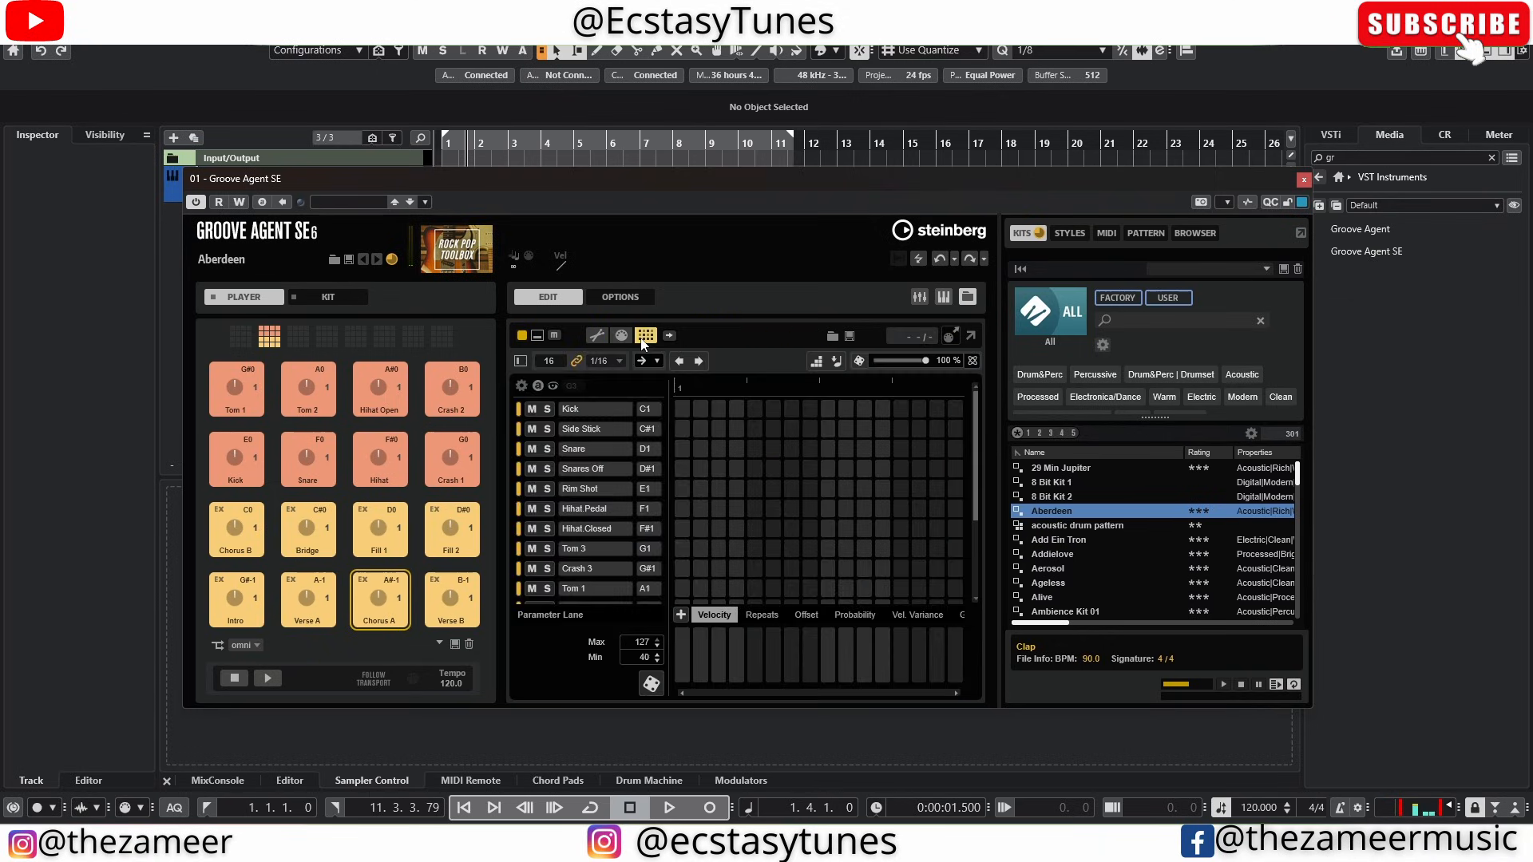
{"action": "left_click", "coordinate": [681, 408]}
{"action": "left_click", "coordinate": [736, 428]}
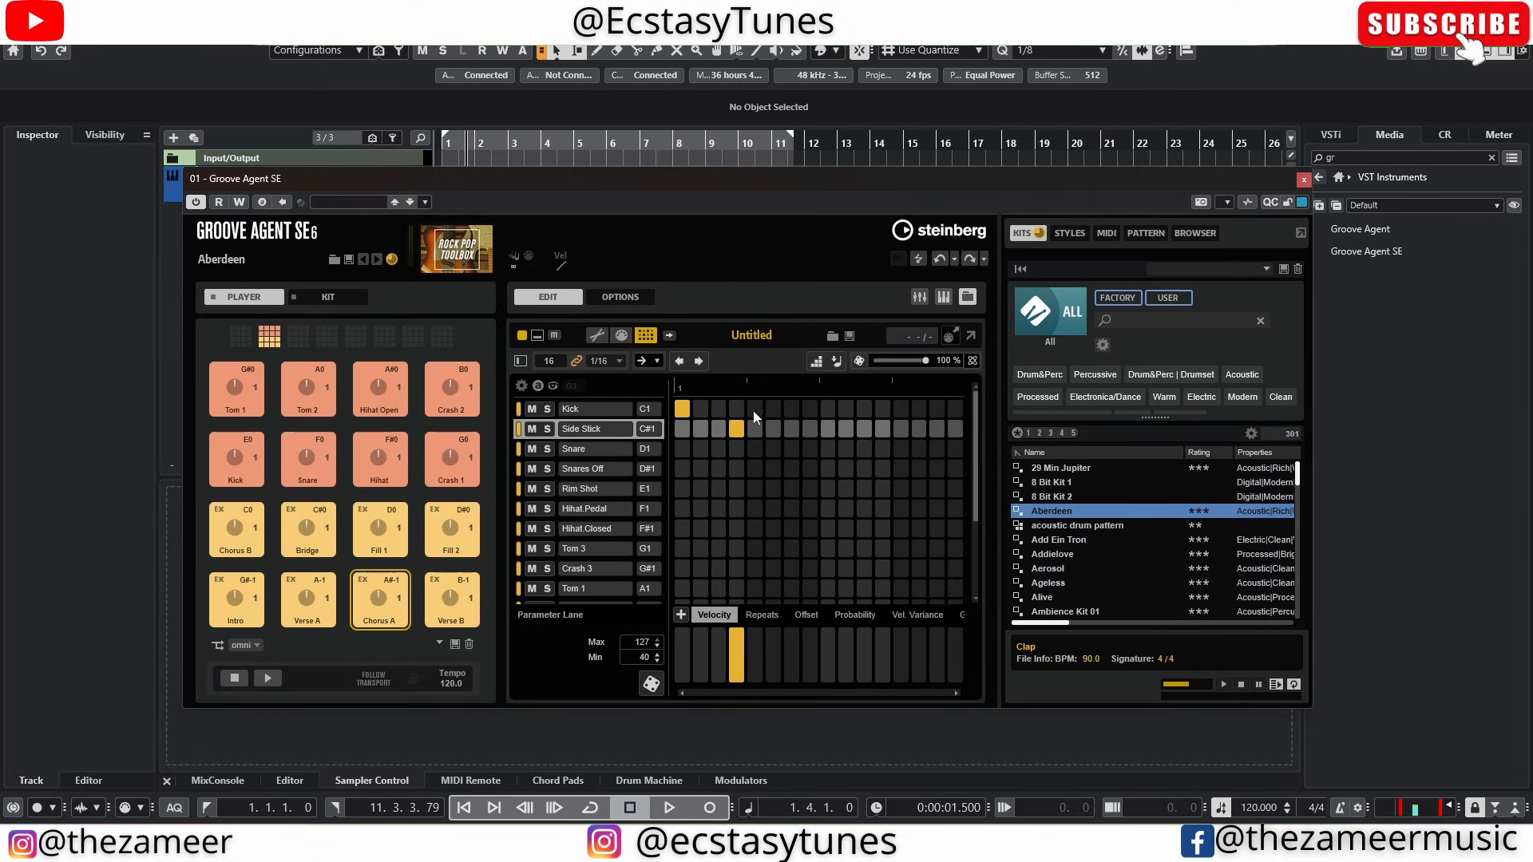
{"action": "left_click", "coordinate": [773, 408]}
{"action": "left_click", "coordinate": [791, 449]}
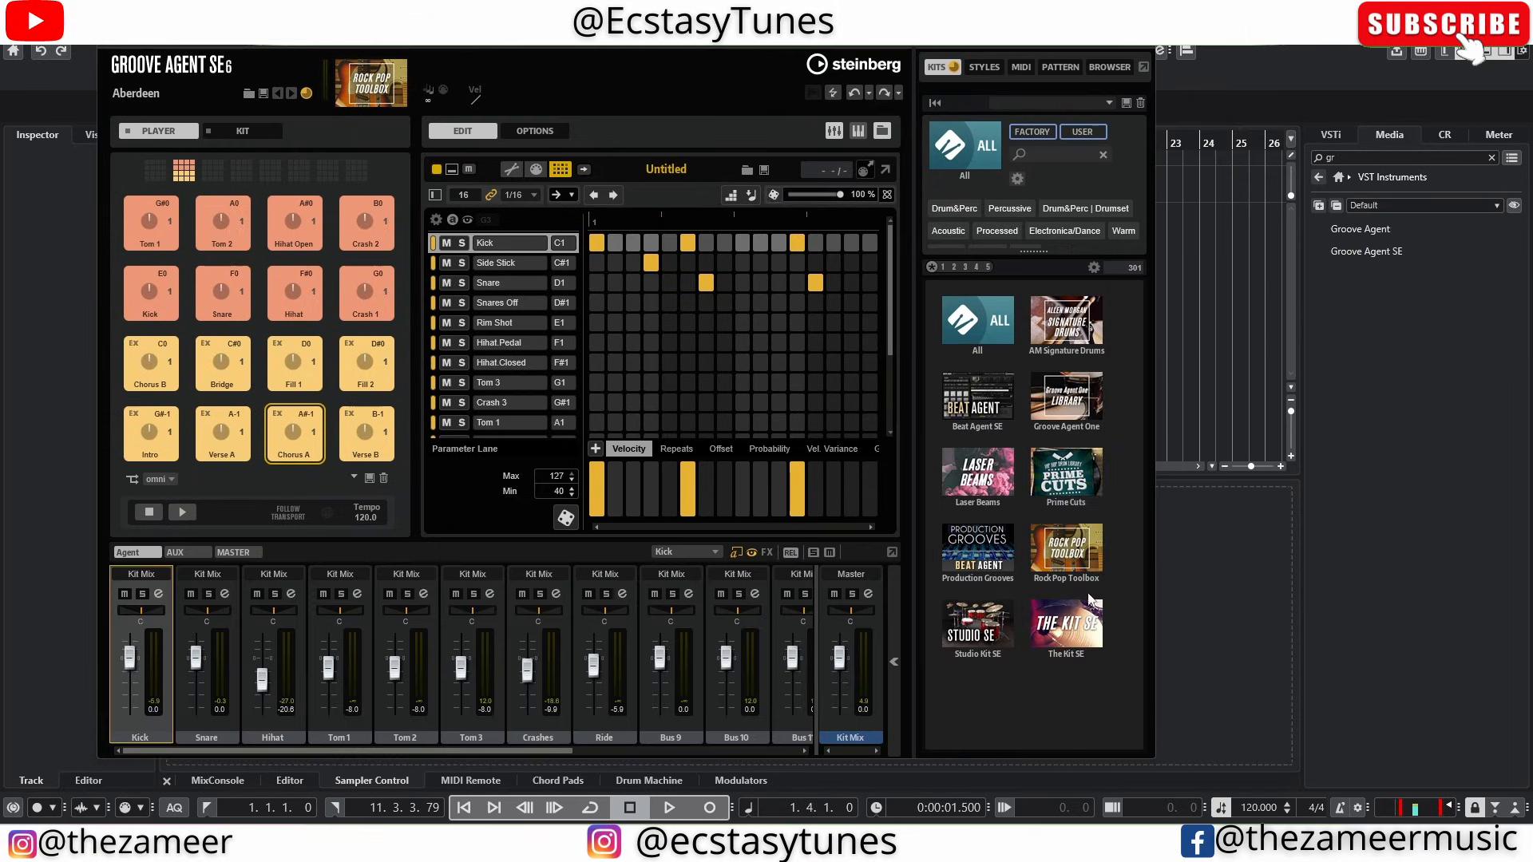
Step: Load the Live Love kit from the Prime Cuts library and audition its Groove 8 pad
{"action": "left_click", "coordinate": [982, 504]}
{"action": "left_click", "coordinate": [984, 476]}
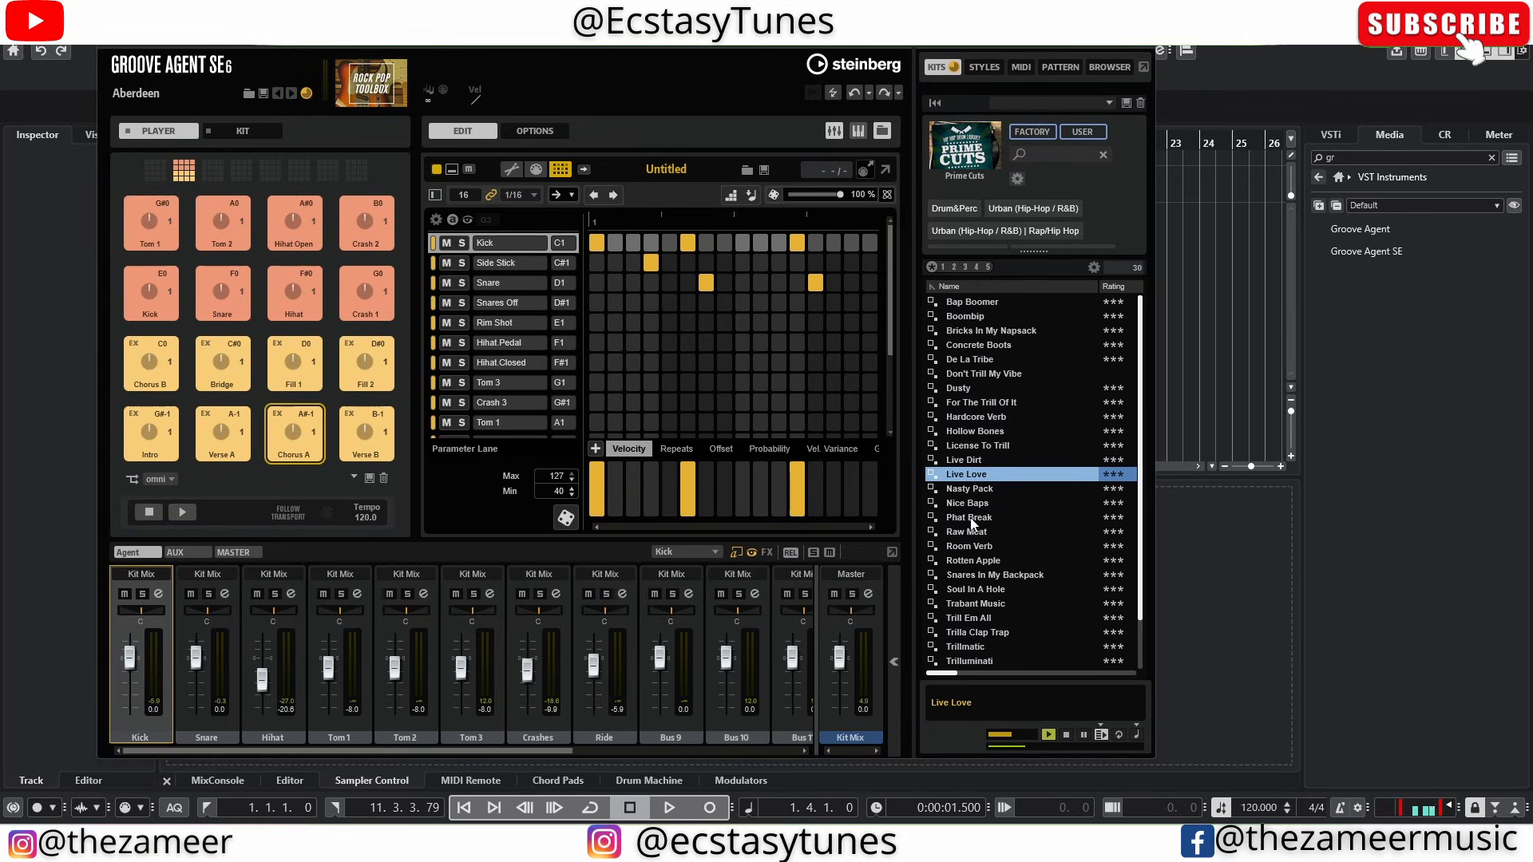
{"action": "double_click", "coordinate": [973, 477]}
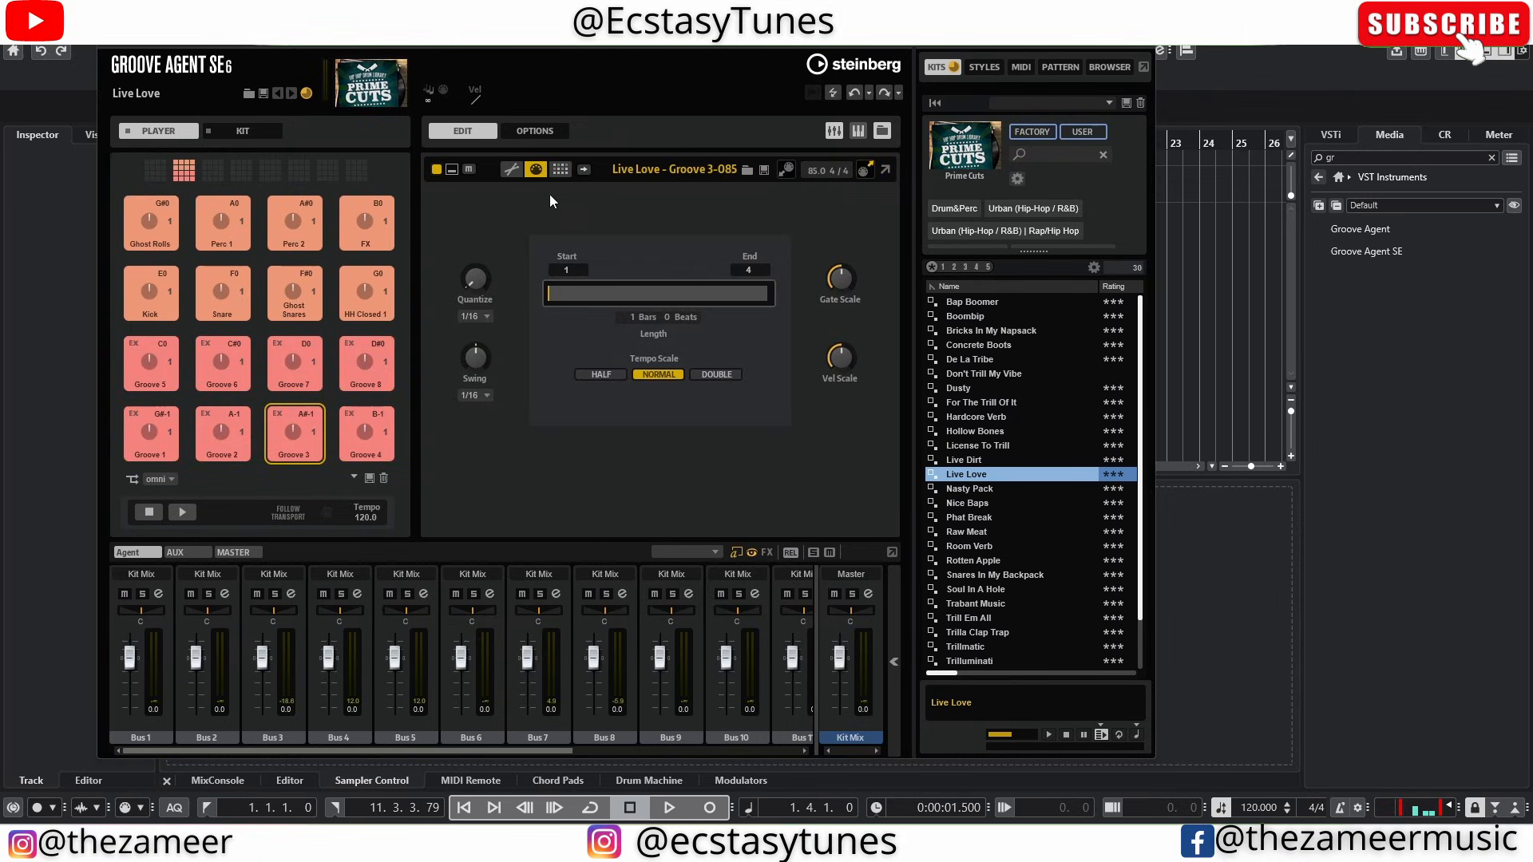
{"action": "left_click", "coordinate": [376, 355]}
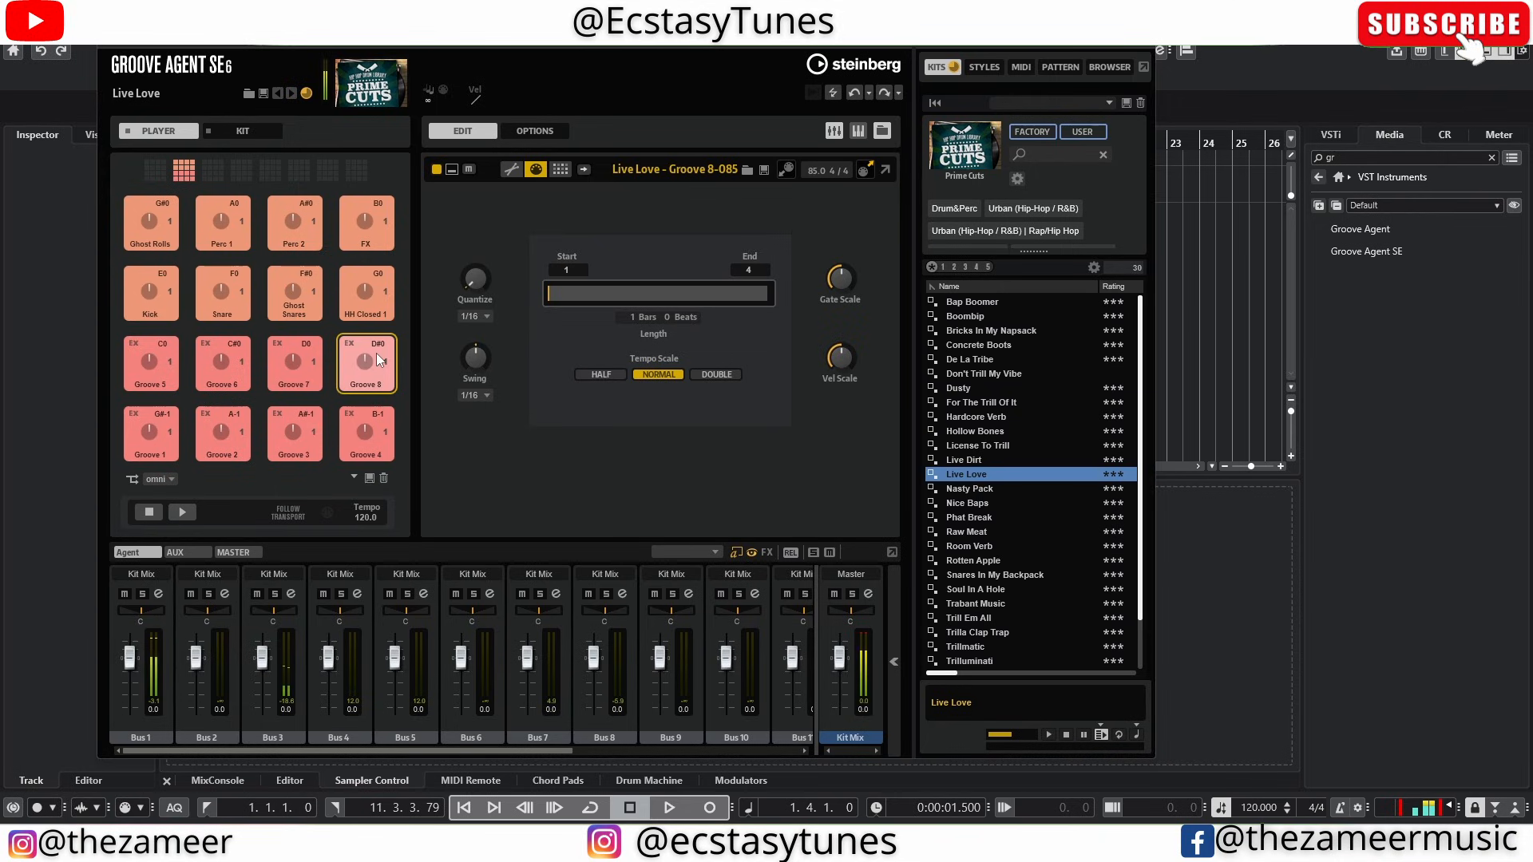
Step: Switch the Groove 8 pad to an empty step pattern and close the Groove Agent SE window
{"action": "left_click", "coordinate": [560, 169]}
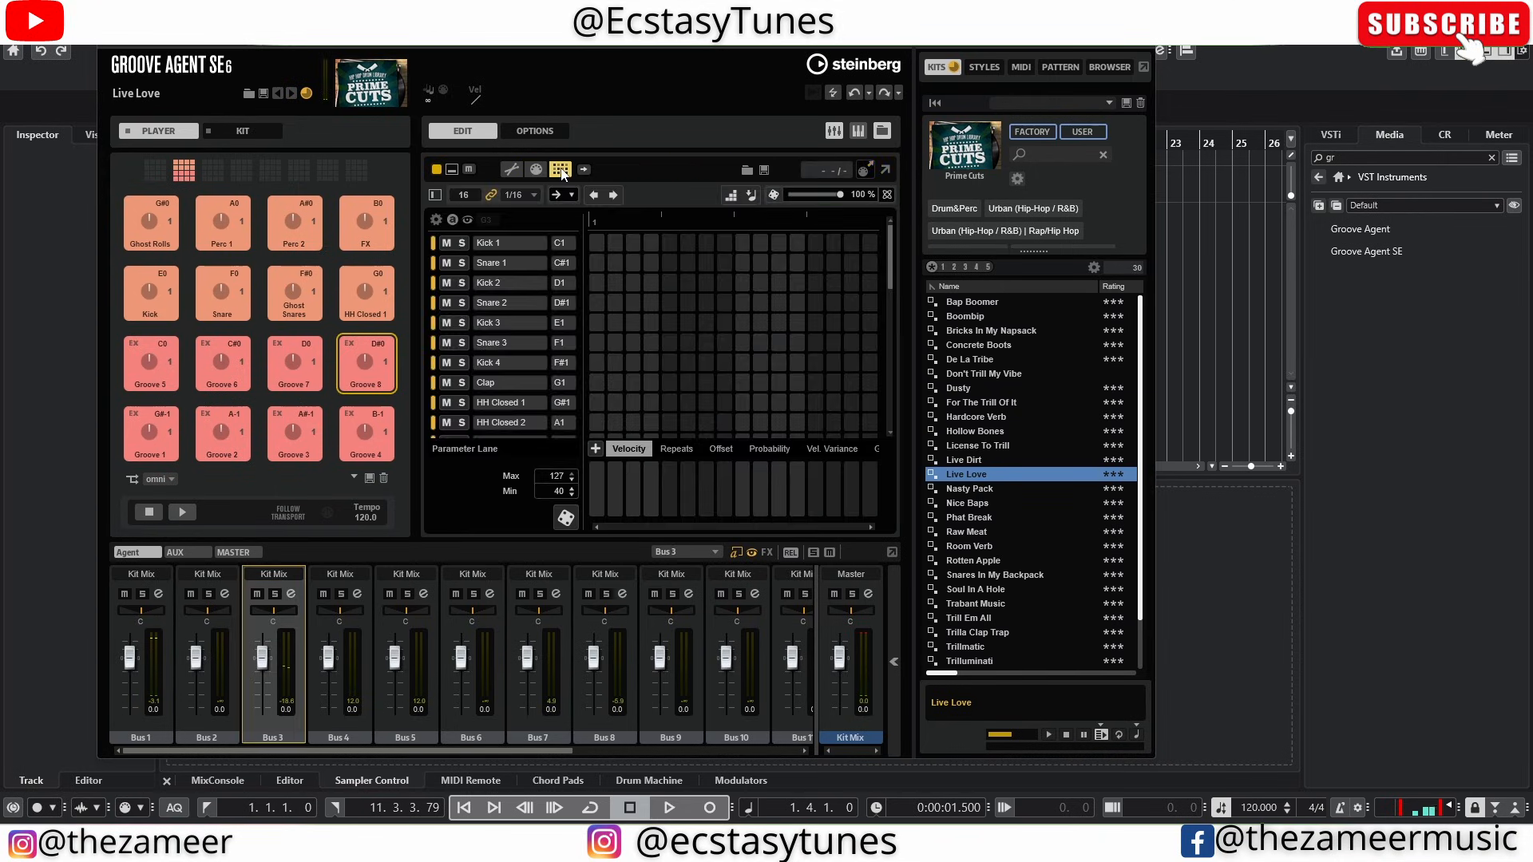
{"action": "left_click", "coordinate": [598, 246]}
{"action": "left_click", "coordinate": [596, 247]}
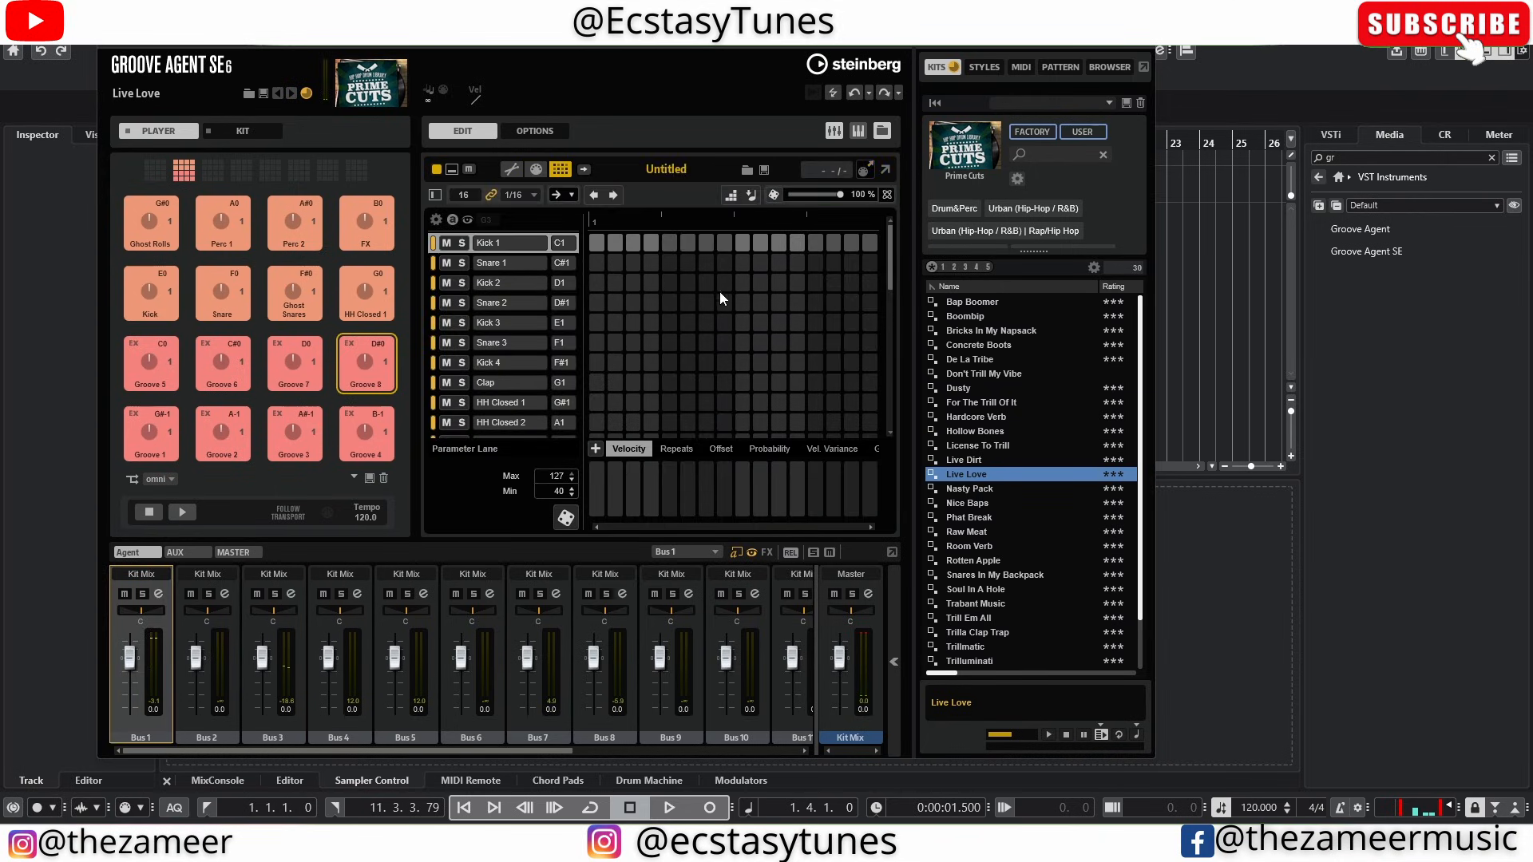
{"action": "left_click", "coordinate": [1142, 16]}
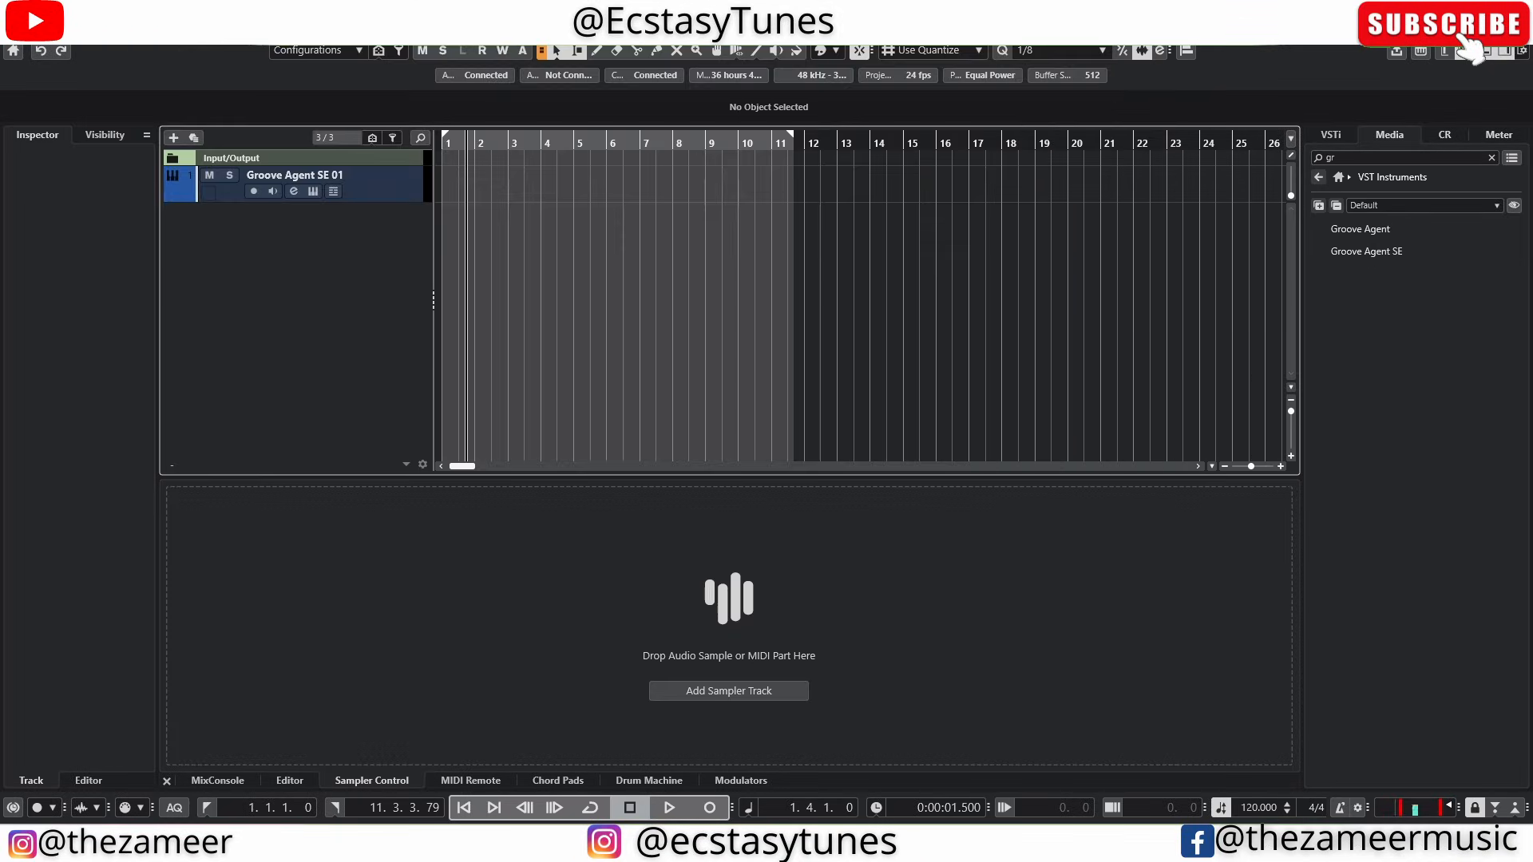
Step: Change the Groove Agent SE track's event type to Pattern Event and create a pattern event between the locators at bars 1 and 11
{"action": "left_click", "coordinate": [406, 191]}
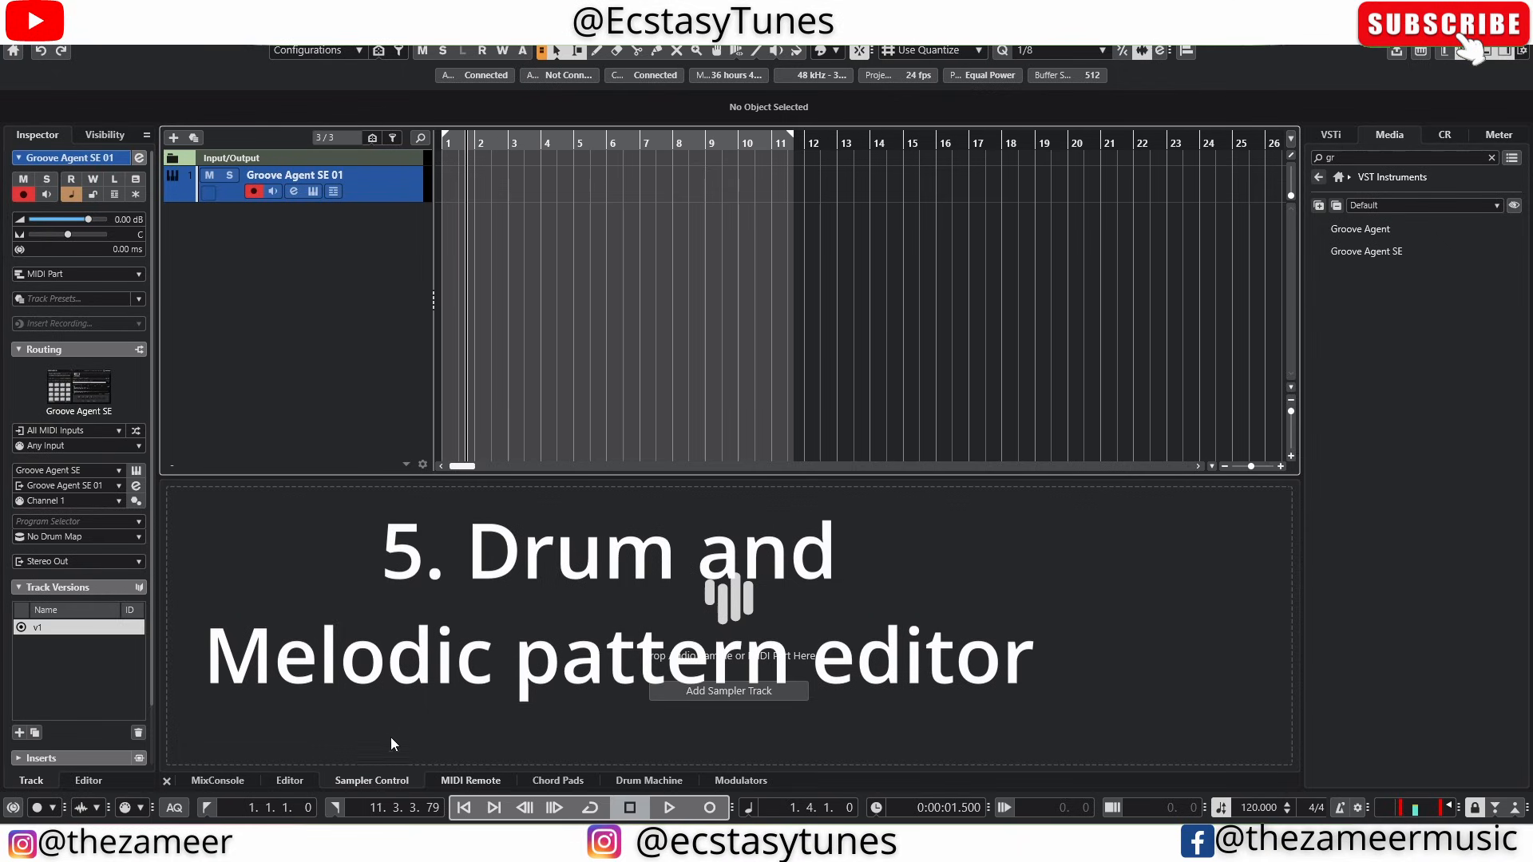
{"action": "left_click", "coordinate": [290, 780]}
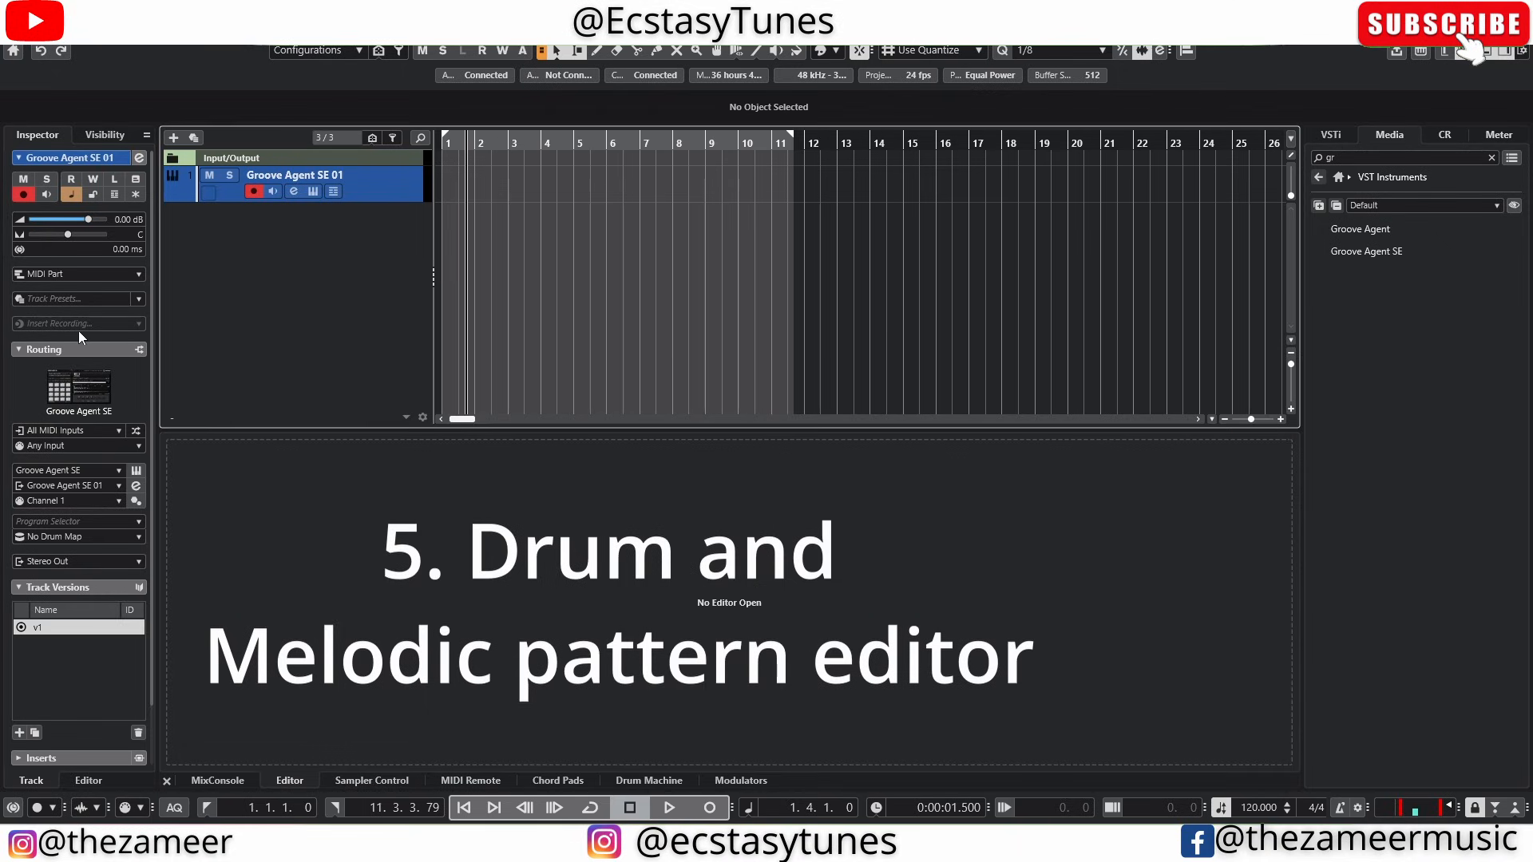
{"action": "left_click", "coordinate": [62, 274]}
{"action": "left_click", "coordinate": [71, 310]}
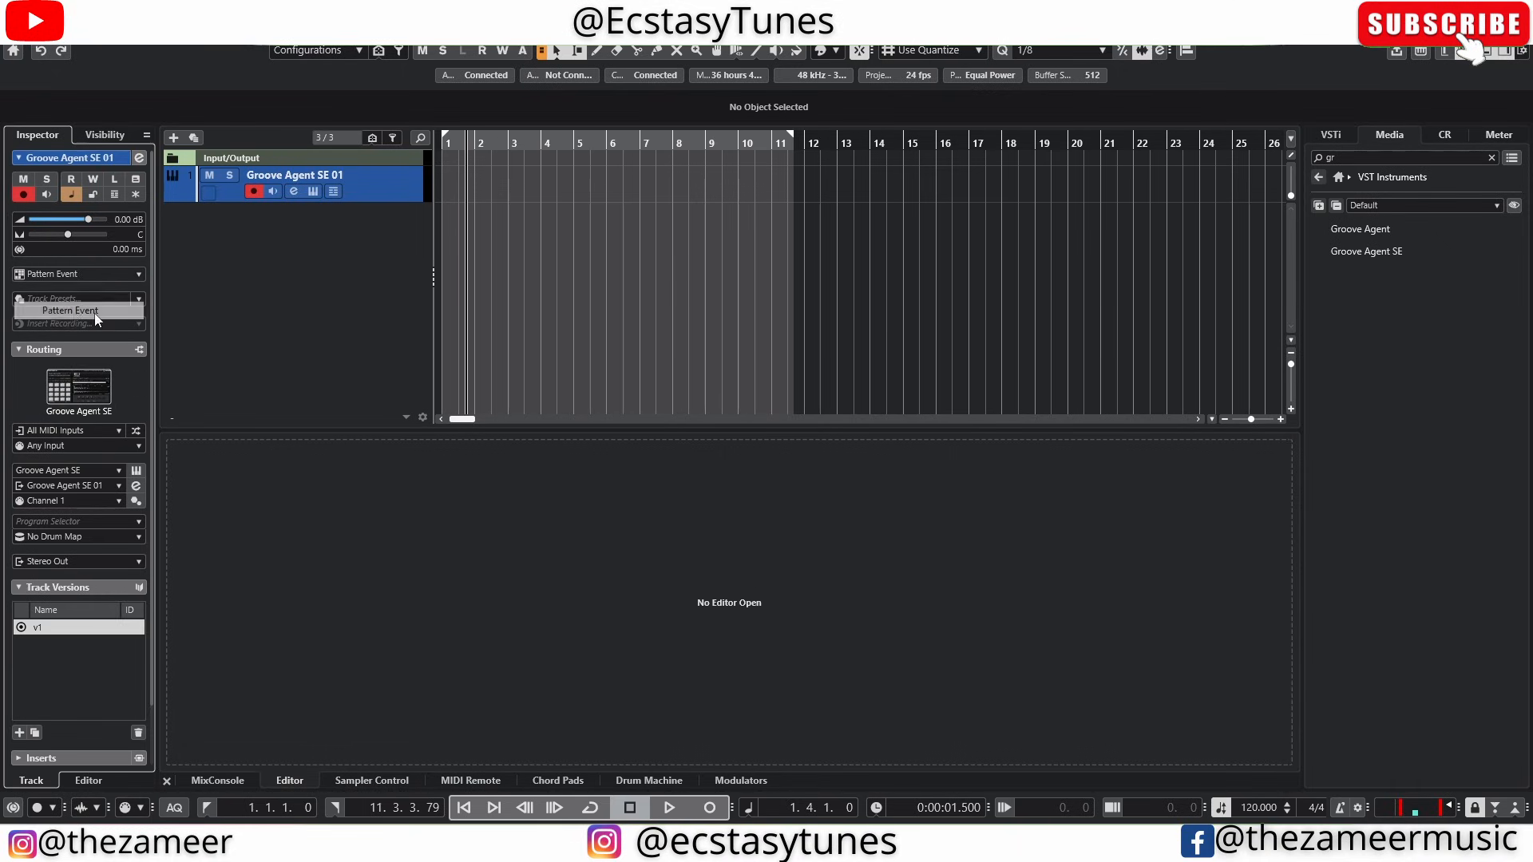
{"action": "double_click", "coordinate": [554, 193]}
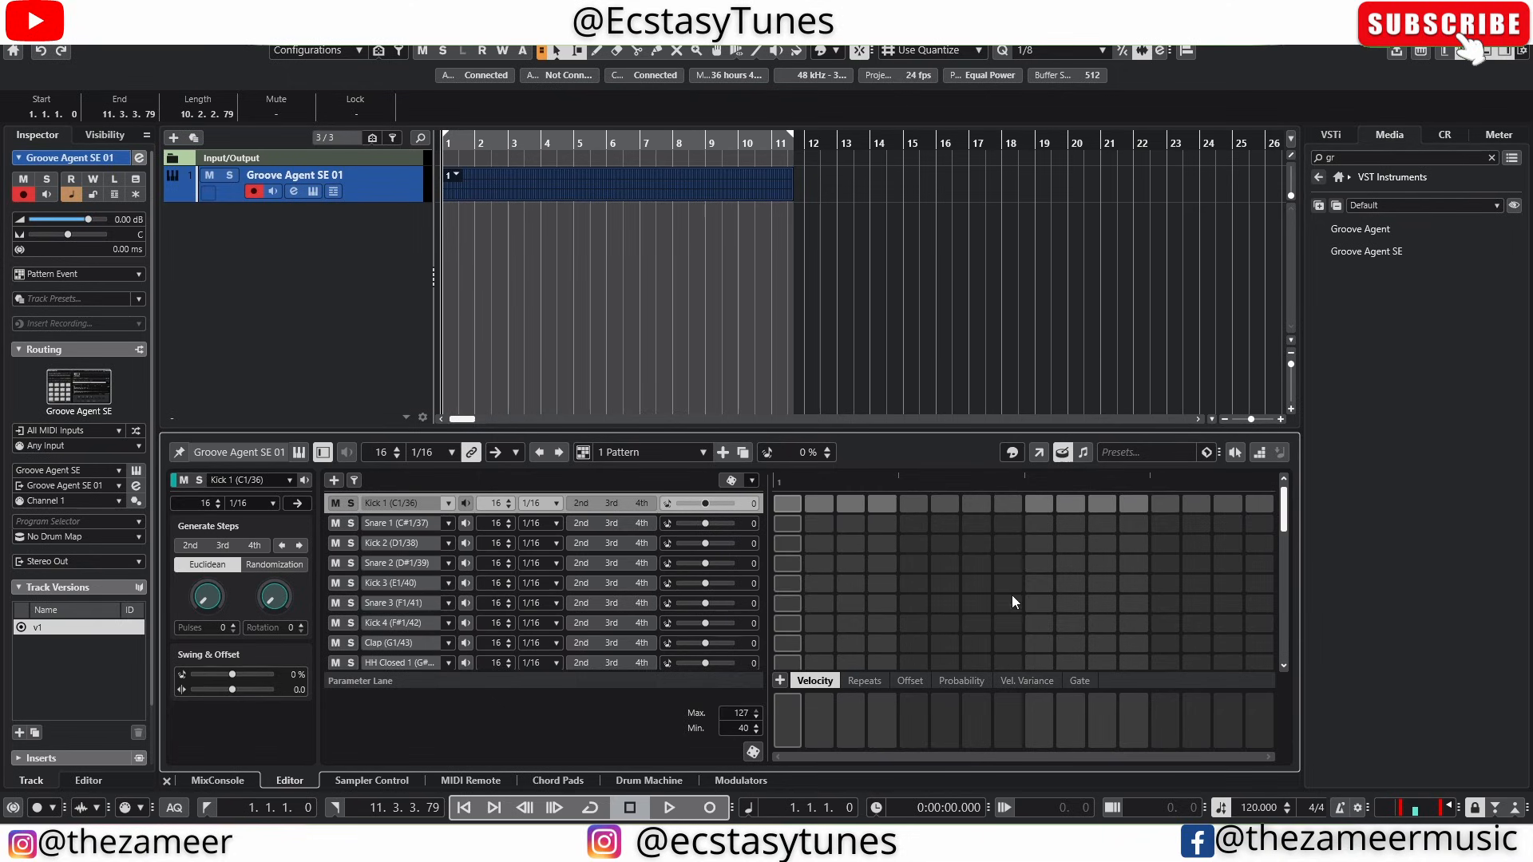
{"action": "left_click", "coordinate": [547, 245]}
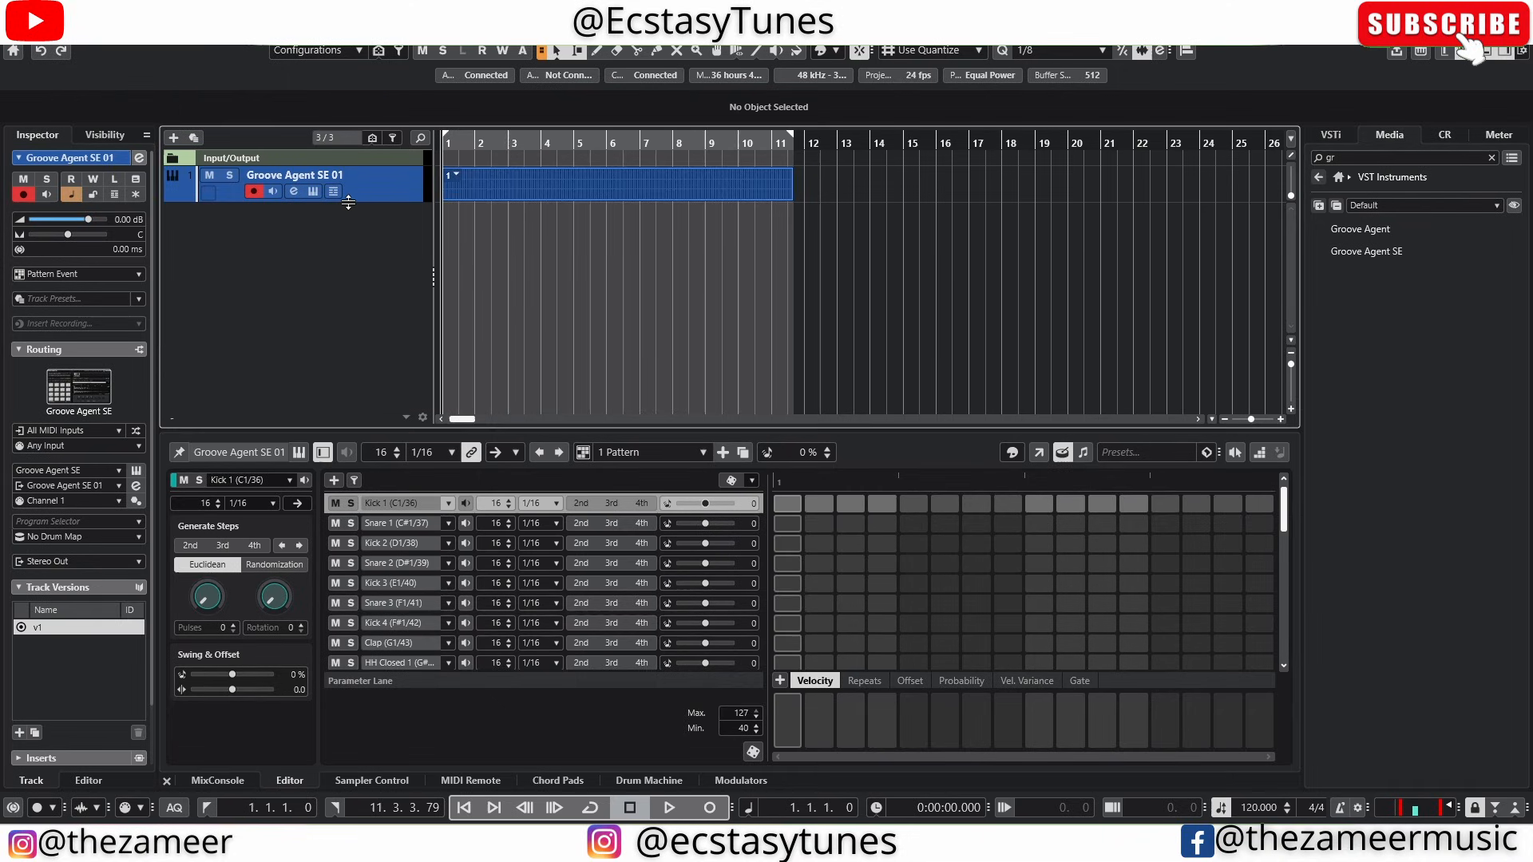
Step: Add a sampler track and create a pattern event on it between the locators in Drums mode
{"action": "left_click", "coordinate": [173, 137]}
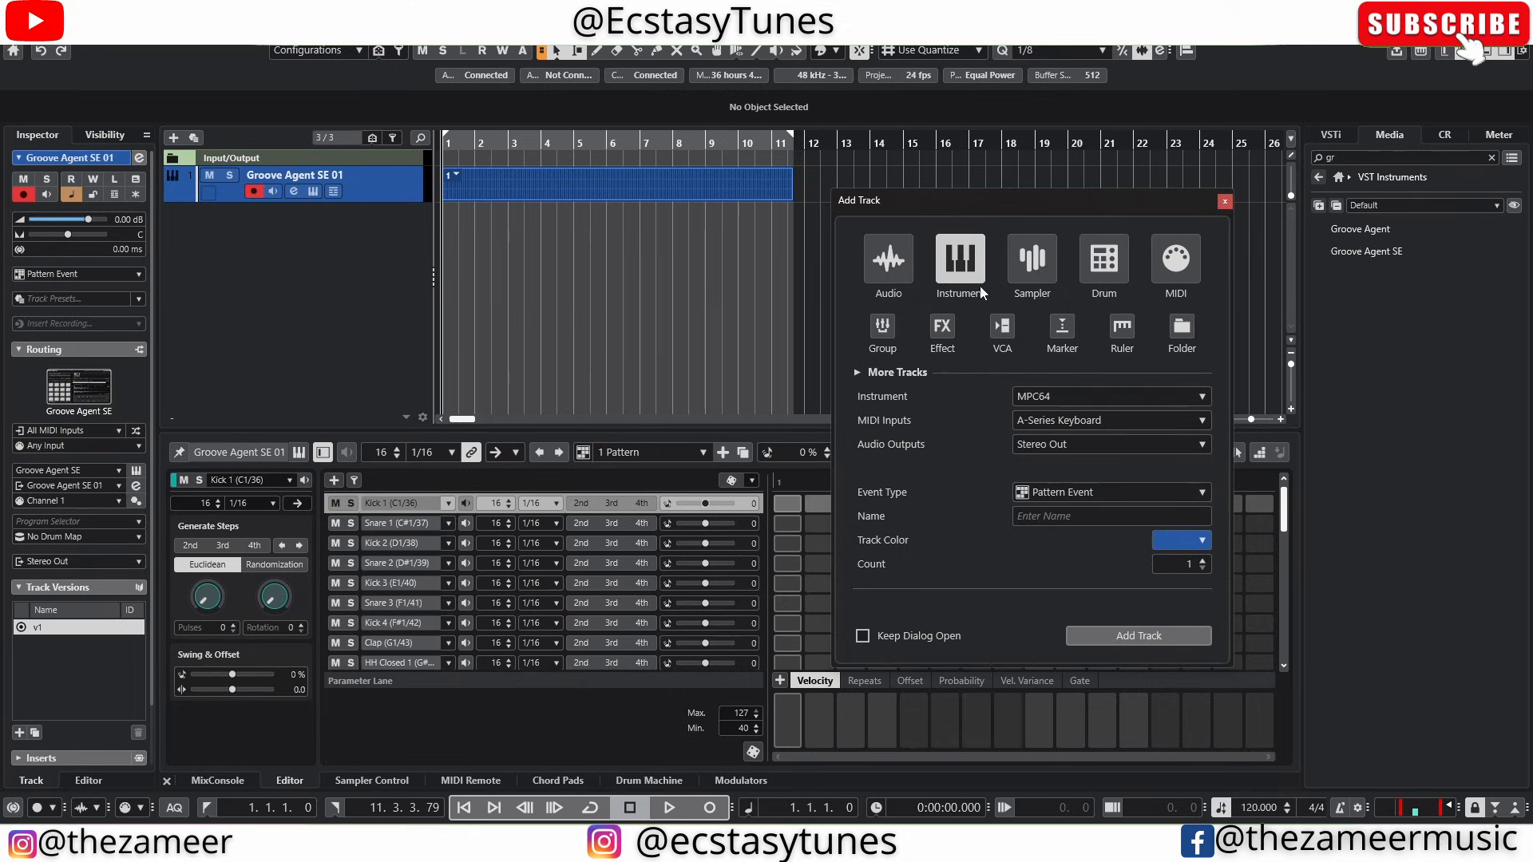
{"action": "left_click", "coordinate": [1032, 258]}
{"action": "left_click", "coordinate": [1126, 636]}
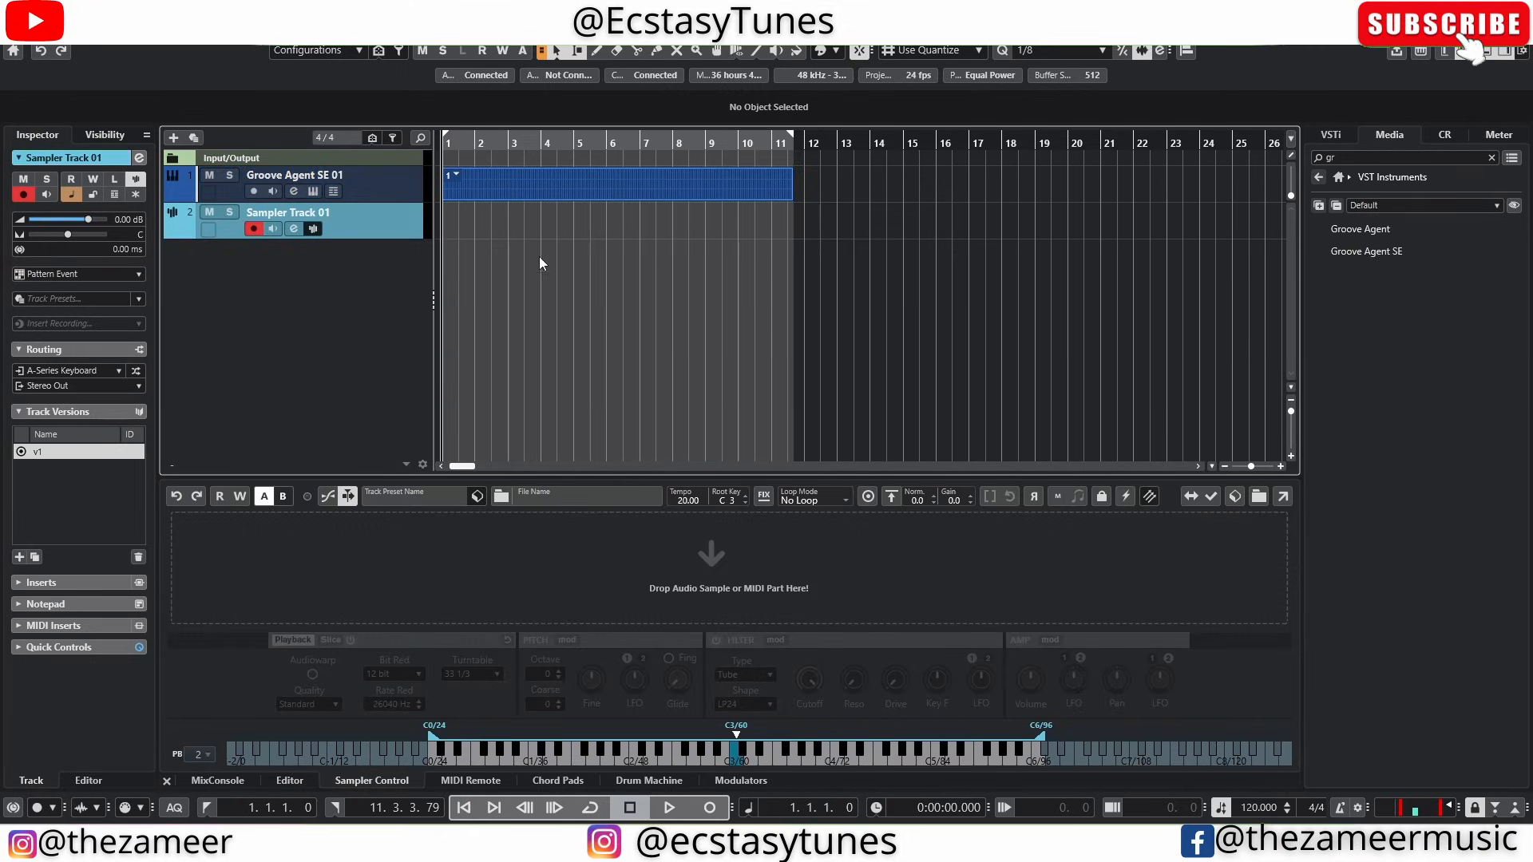
{"action": "double_click", "coordinate": [453, 227]}
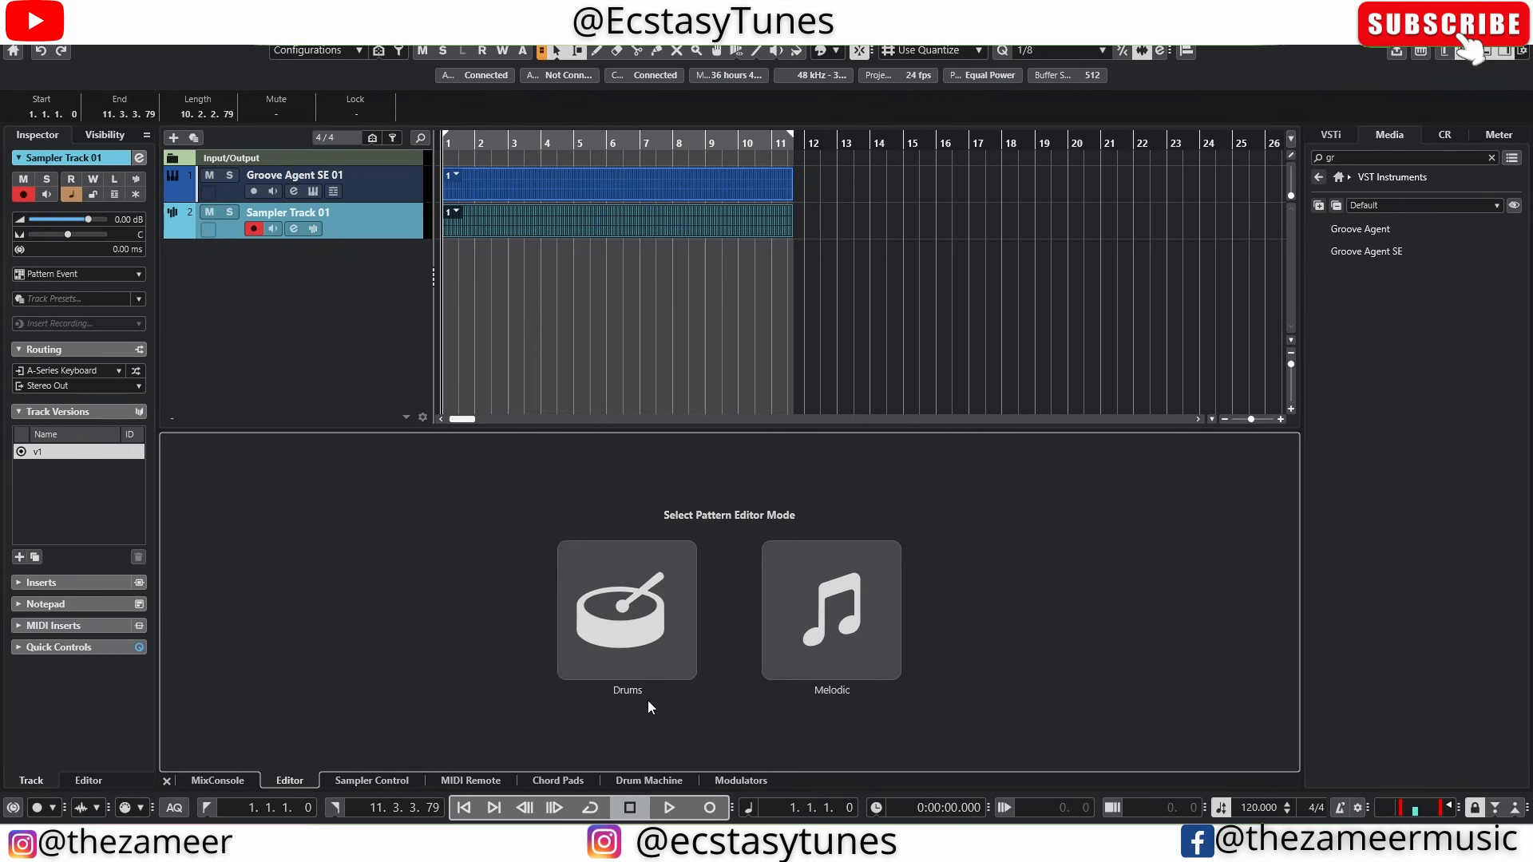
{"action": "left_click", "coordinate": [639, 649]}
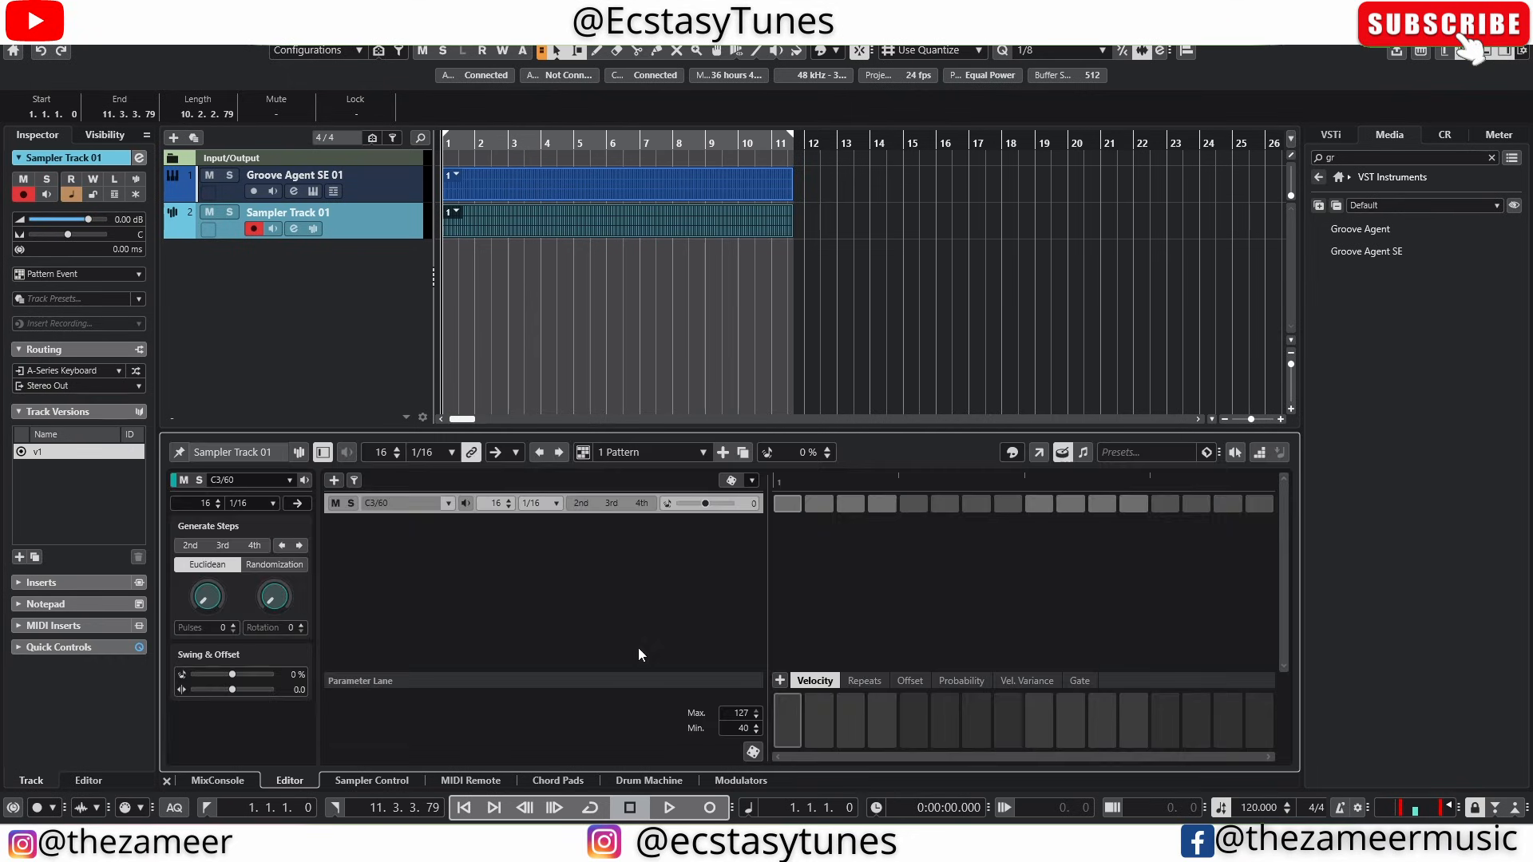
Step: Activate steps 1, 3, 5, 10 and 15 on the C3 lane of the sampler track's drum pattern
{"action": "left_click", "coordinate": [787, 503]}
{"action": "left_click", "coordinate": [850, 503]}
{"action": "left_click", "coordinate": [913, 503]}
{"action": "left_click", "coordinate": [1070, 503]}
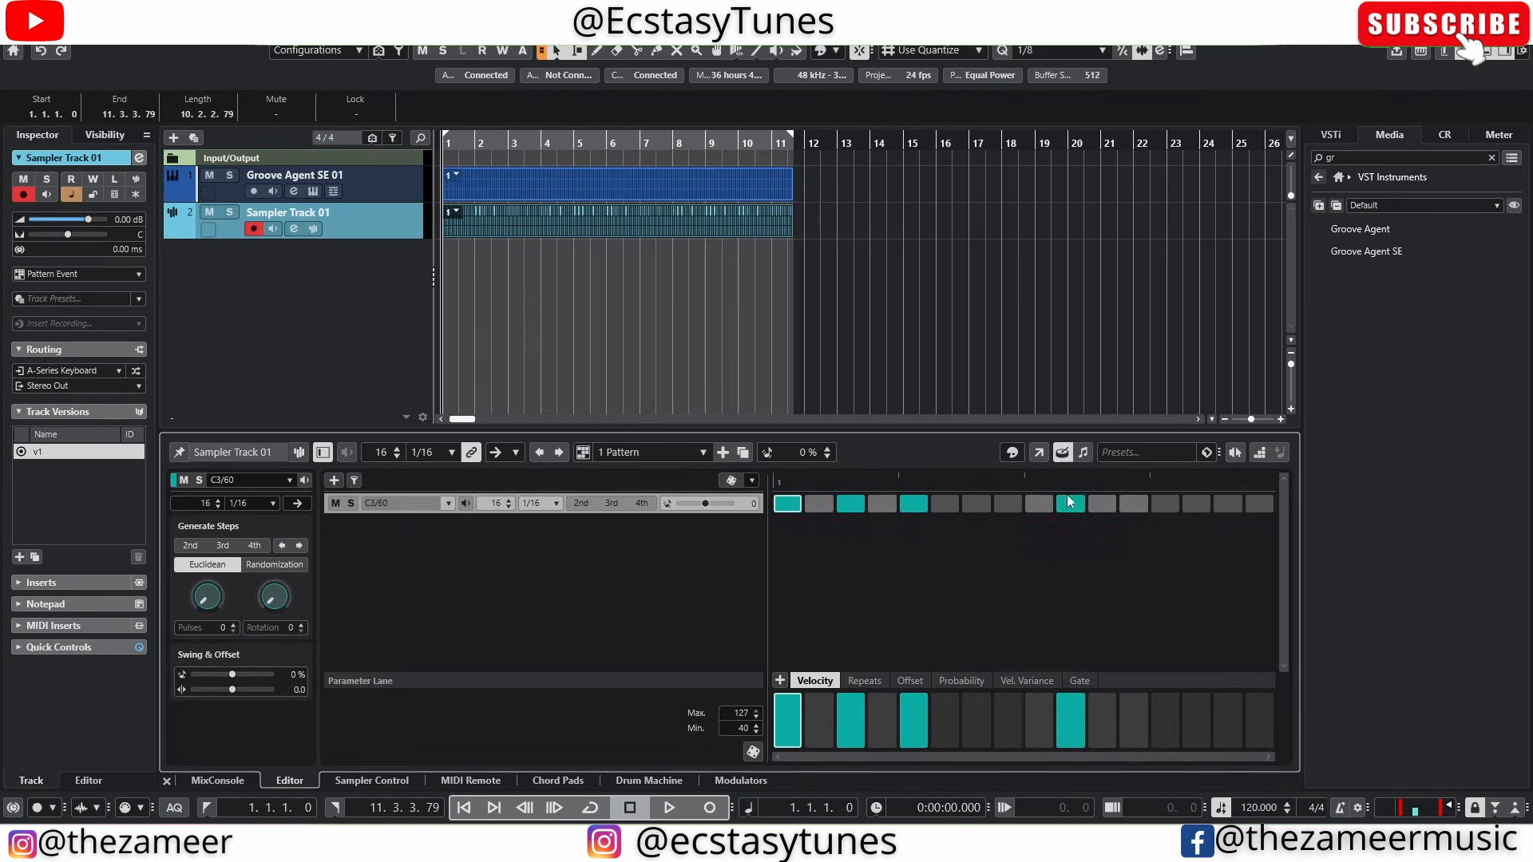
{"action": "left_click", "coordinate": [1228, 502]}
Step: Add a MIDI track and create a pattern event on it between the locators in Melodic mode
{"action": "double_click", "coordinate": [352, 260]}
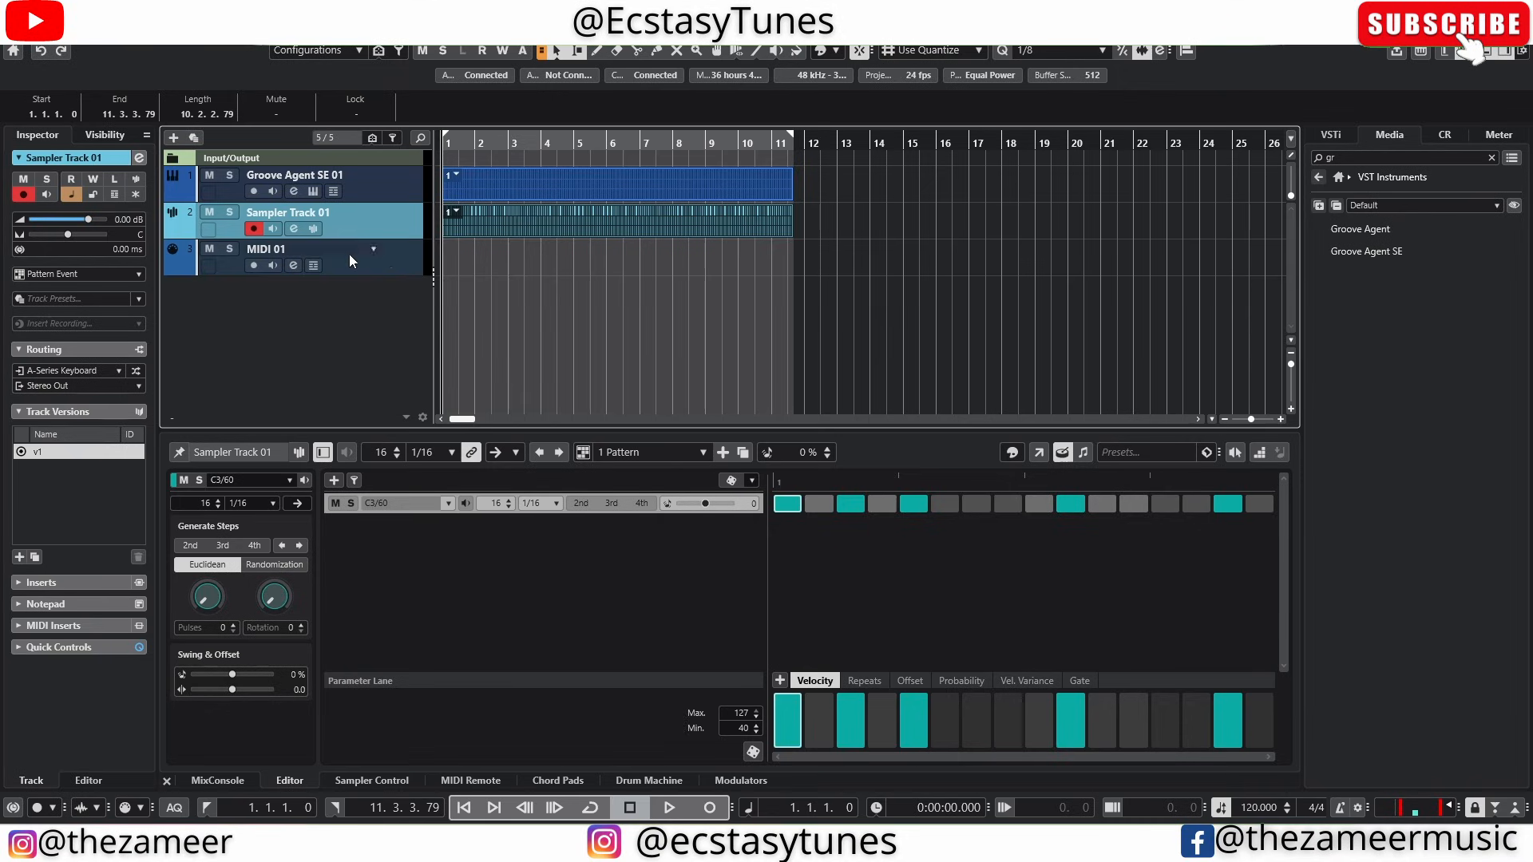
{"action": "double_click", "coordinate": [452, 268]}
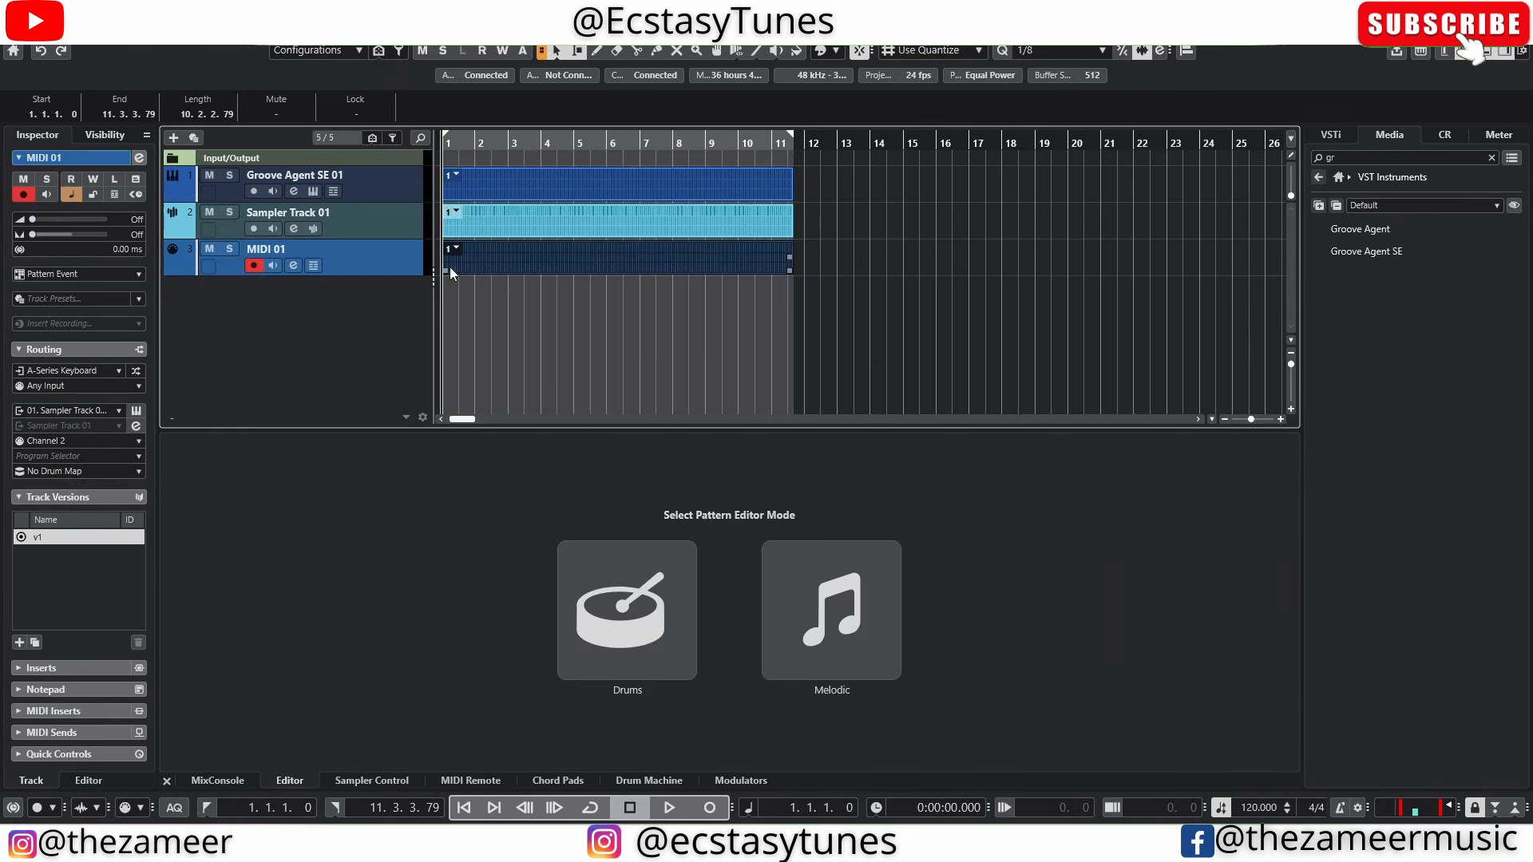
{"action": "left_click", "coordinate": [848, 631]}
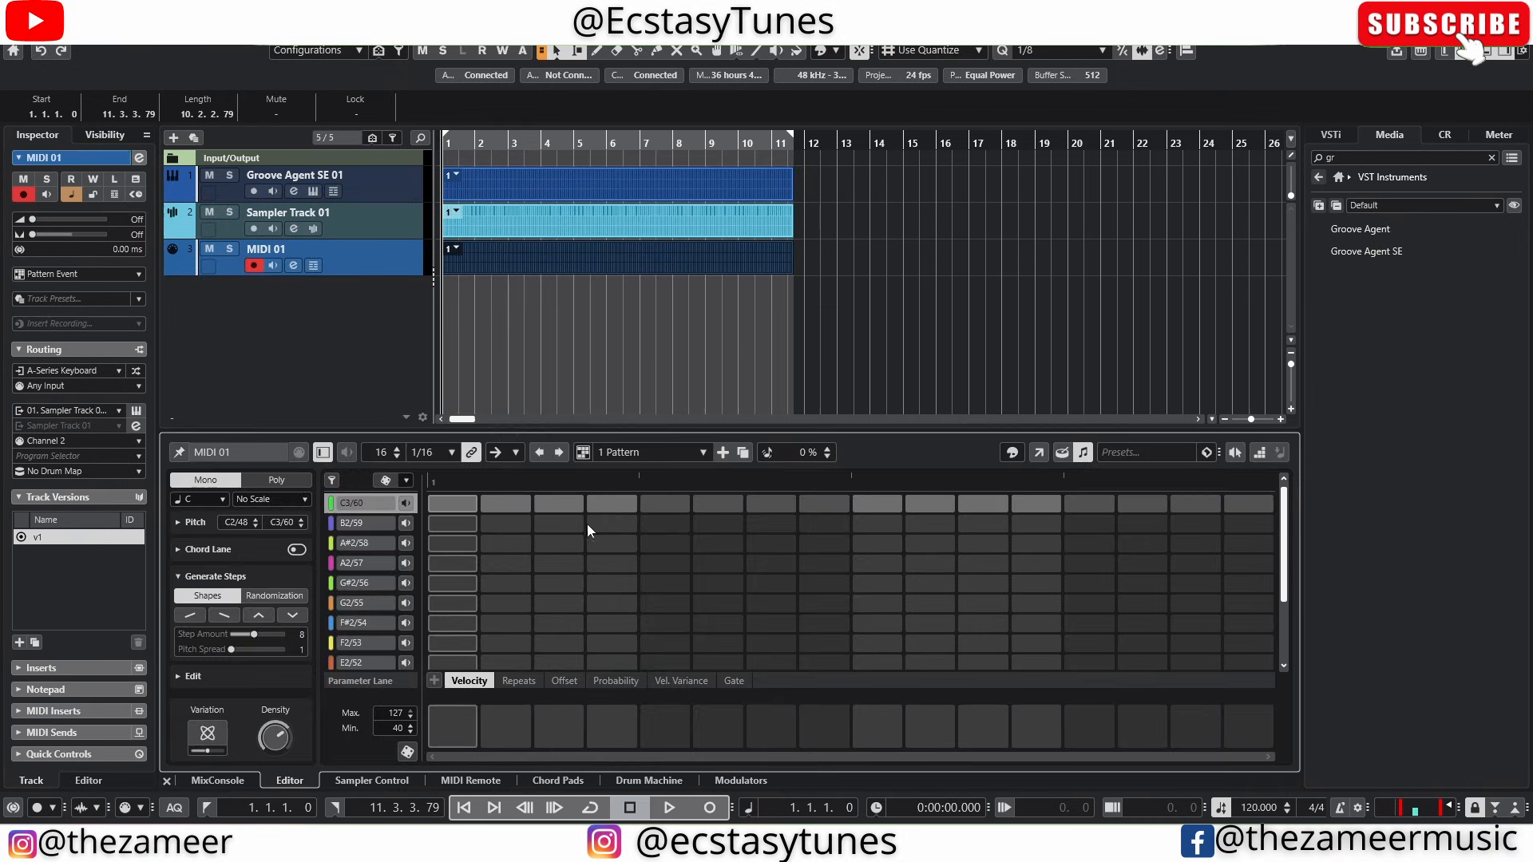
Step: Enter a 16-step melody: C3 on 1, 8 and 13, A#2 on 3, A2 on 6 and 7, F2 on 10, G#2 on 15, B2 on 16
{"action": "left_click", "coordinate": [444, 505]}
{"action": "left_click", "coordinate": [559, 543]}
{"action": "left_click", "coordinate": [717, 563]}
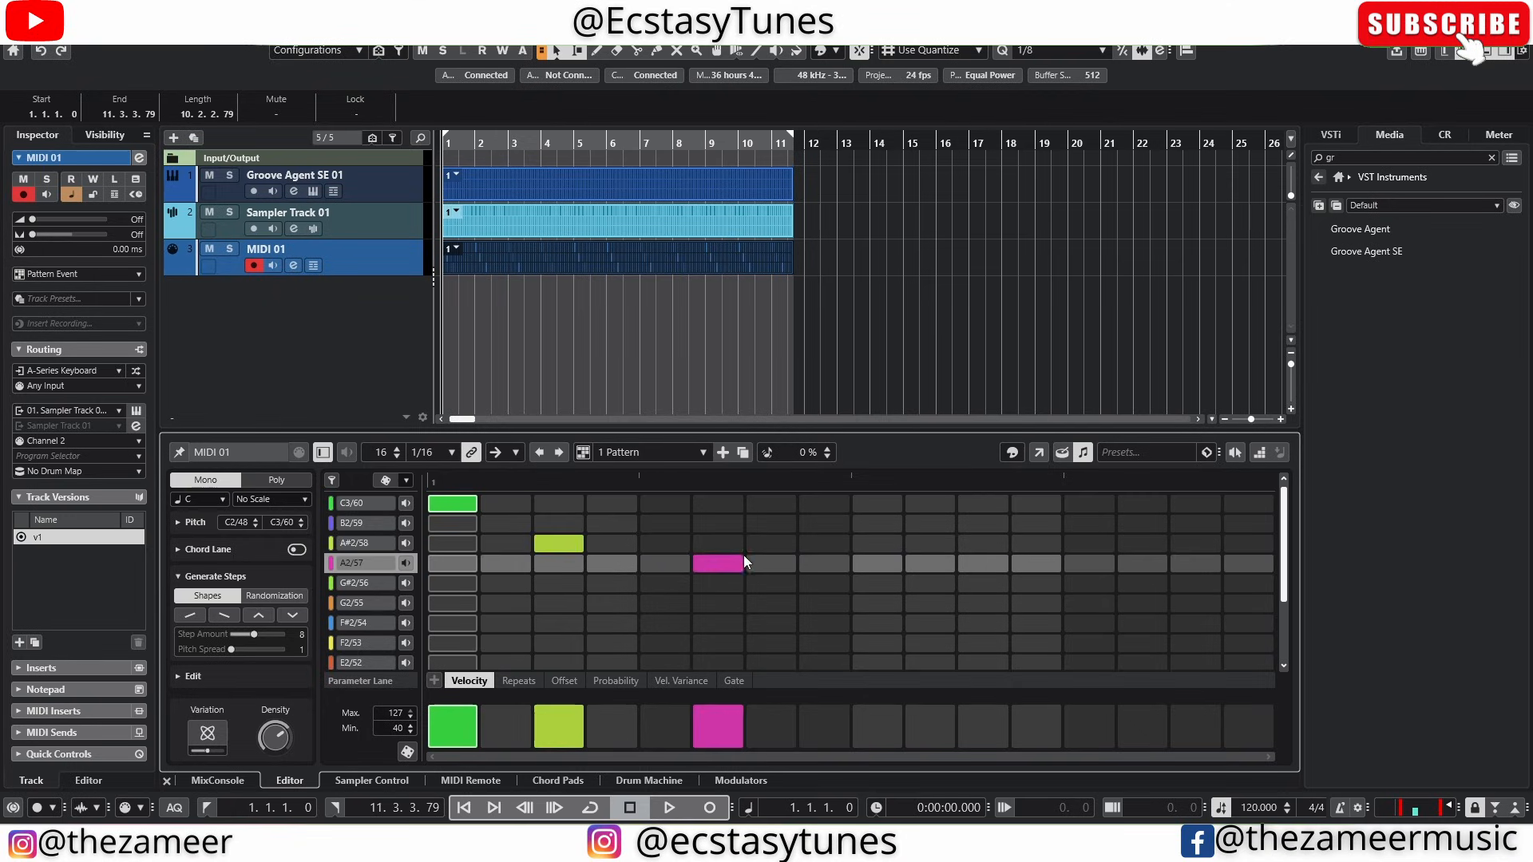
{"action": "left_click", "coordinate": [771, 563]}
{"action": "left_click", "coordinate": [824, 503]}
{"action": "left_click", "coordinate": [929, 642]}
{"action": "left_click", "coordinate": [1088, 506]}
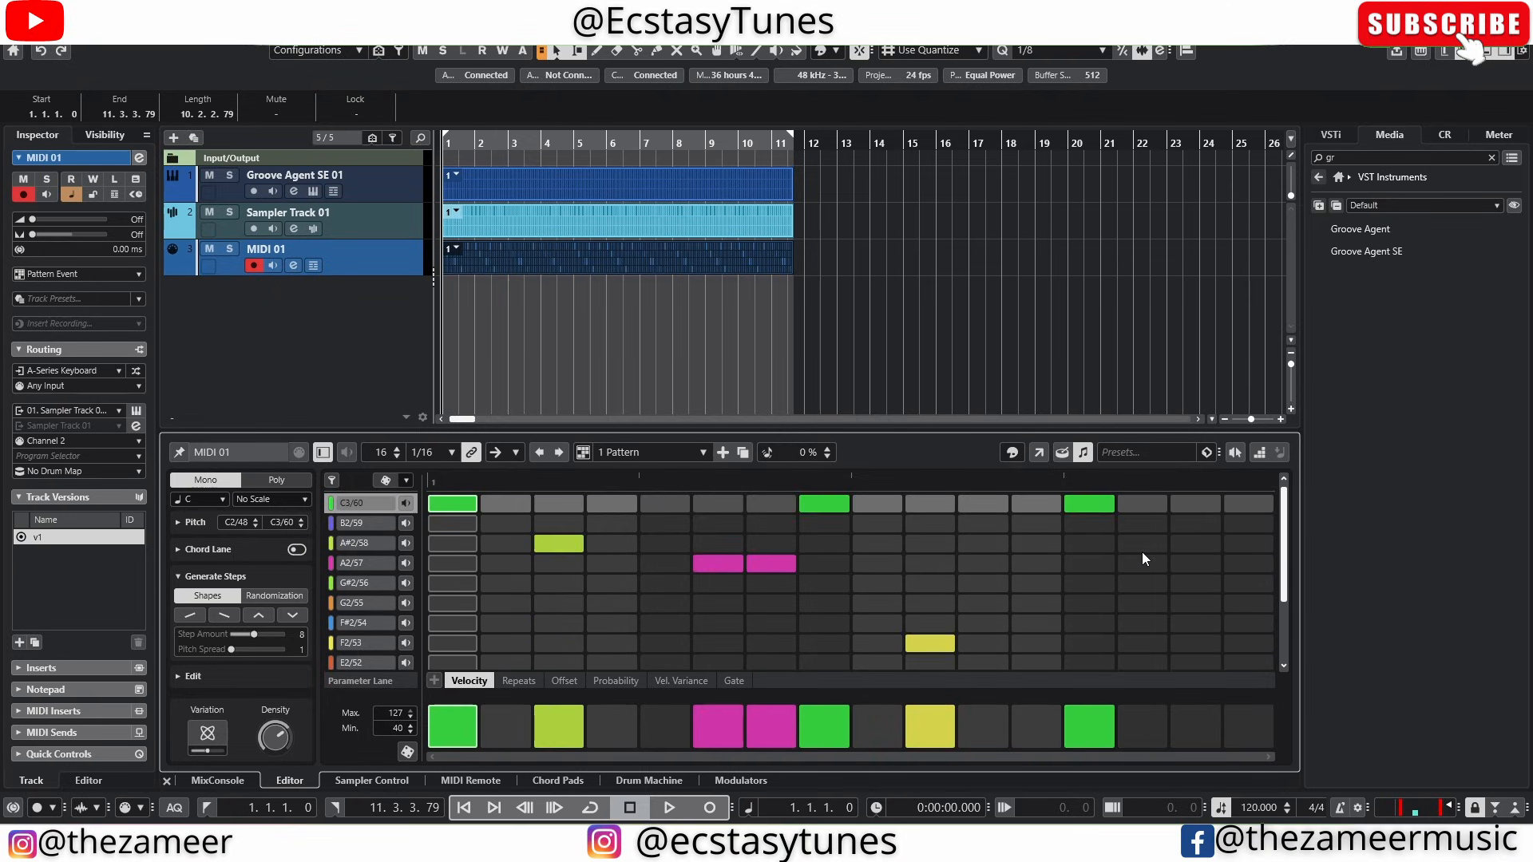
{"action": "left_click", "coordinate": [1190, 583]}
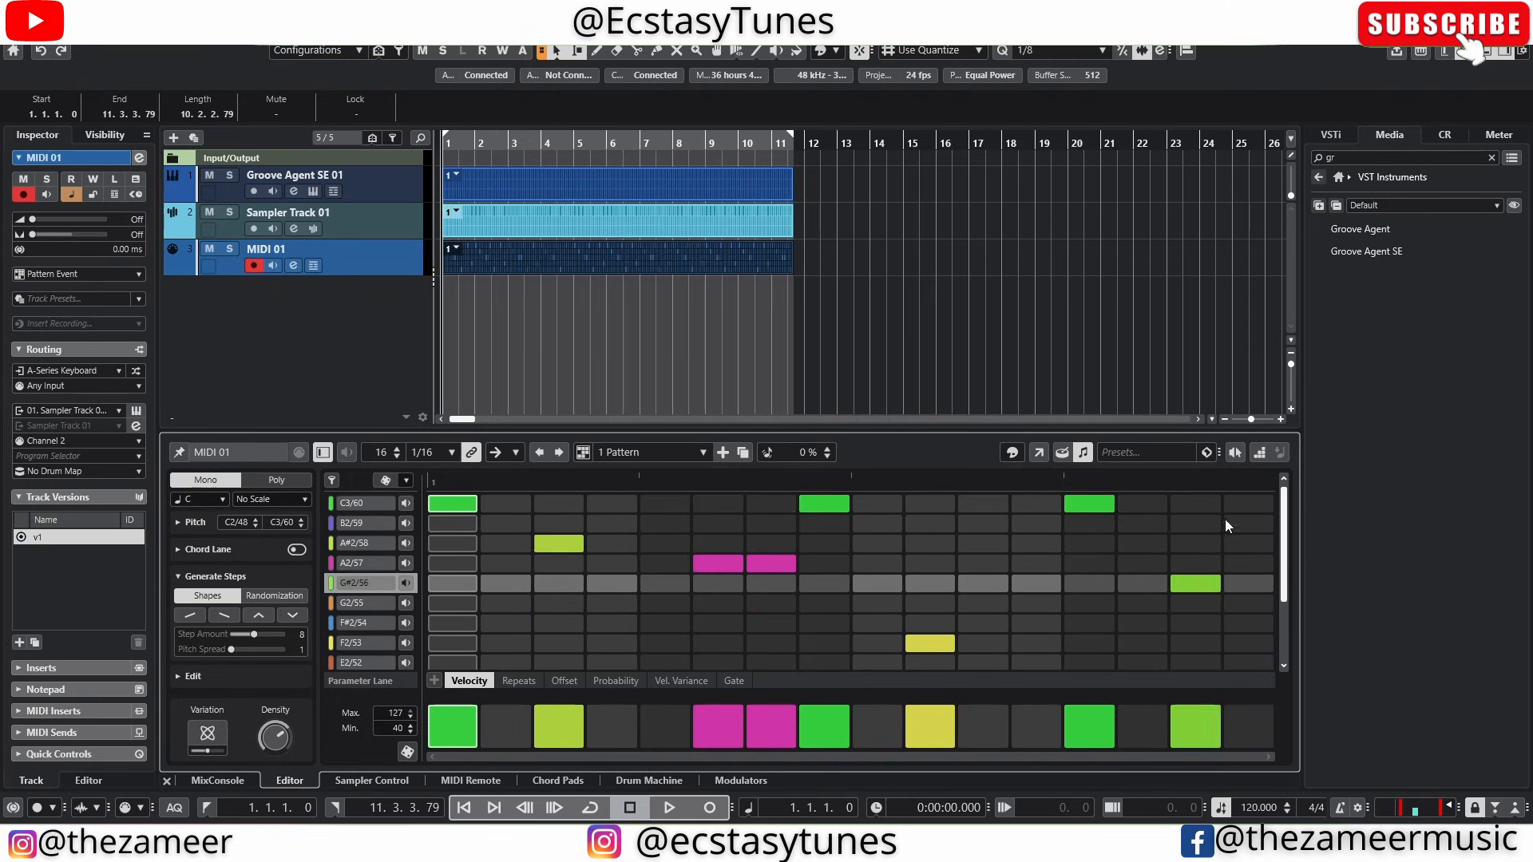
{"action": "left_click", "coordinate": [1233, 524]}
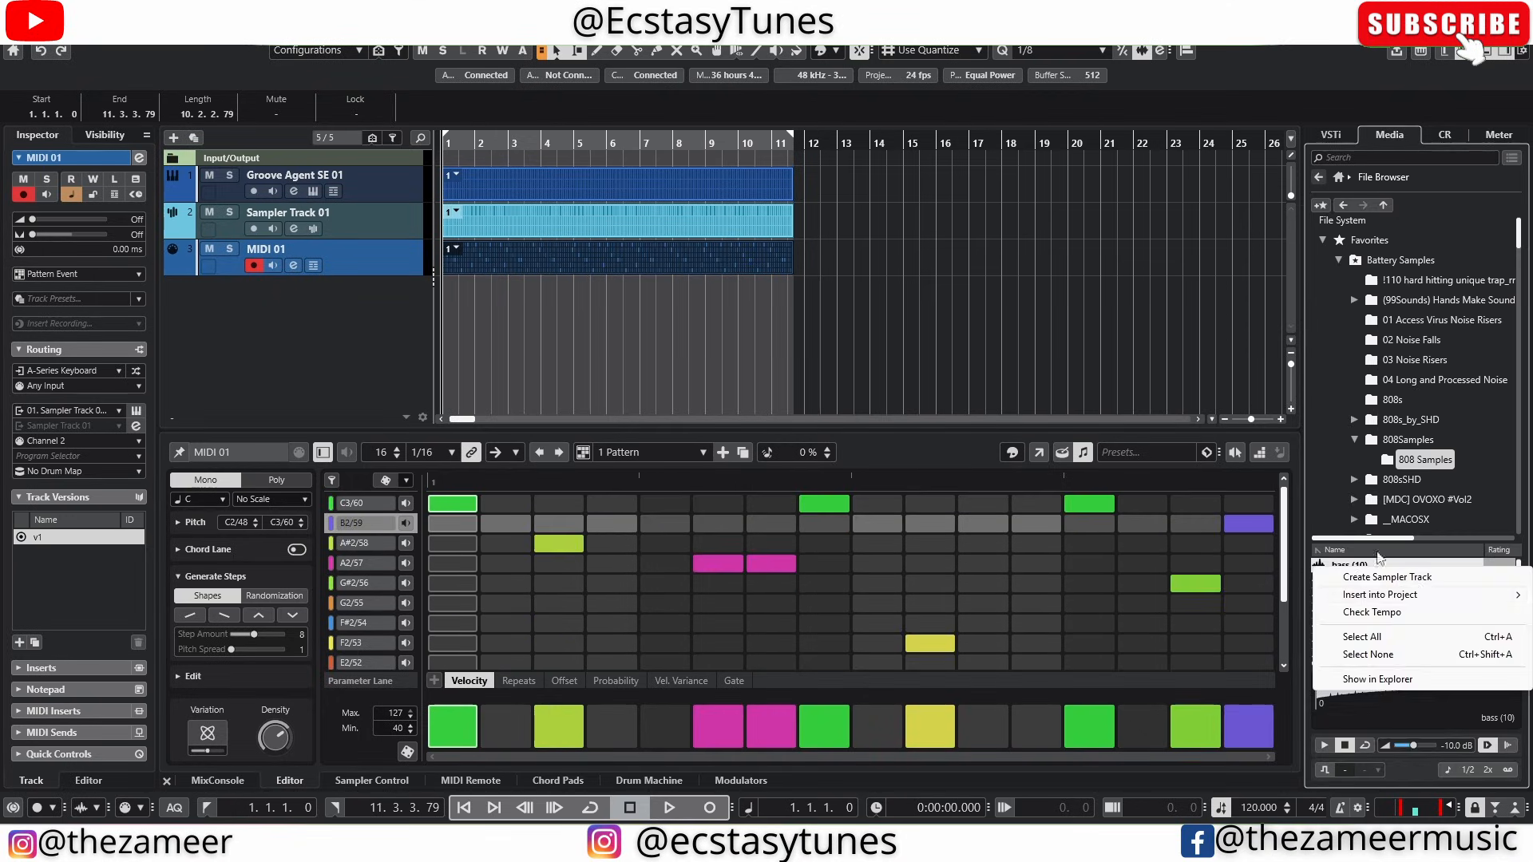
Step: Create a sampler track from the bass (10) sample in the 808 Samples folder and add a pattern event to it between the locators
{"action": "left_click", "coordinate": [1491, 477]}
{"action": "left_click", "coordinate": [1376, 570]}
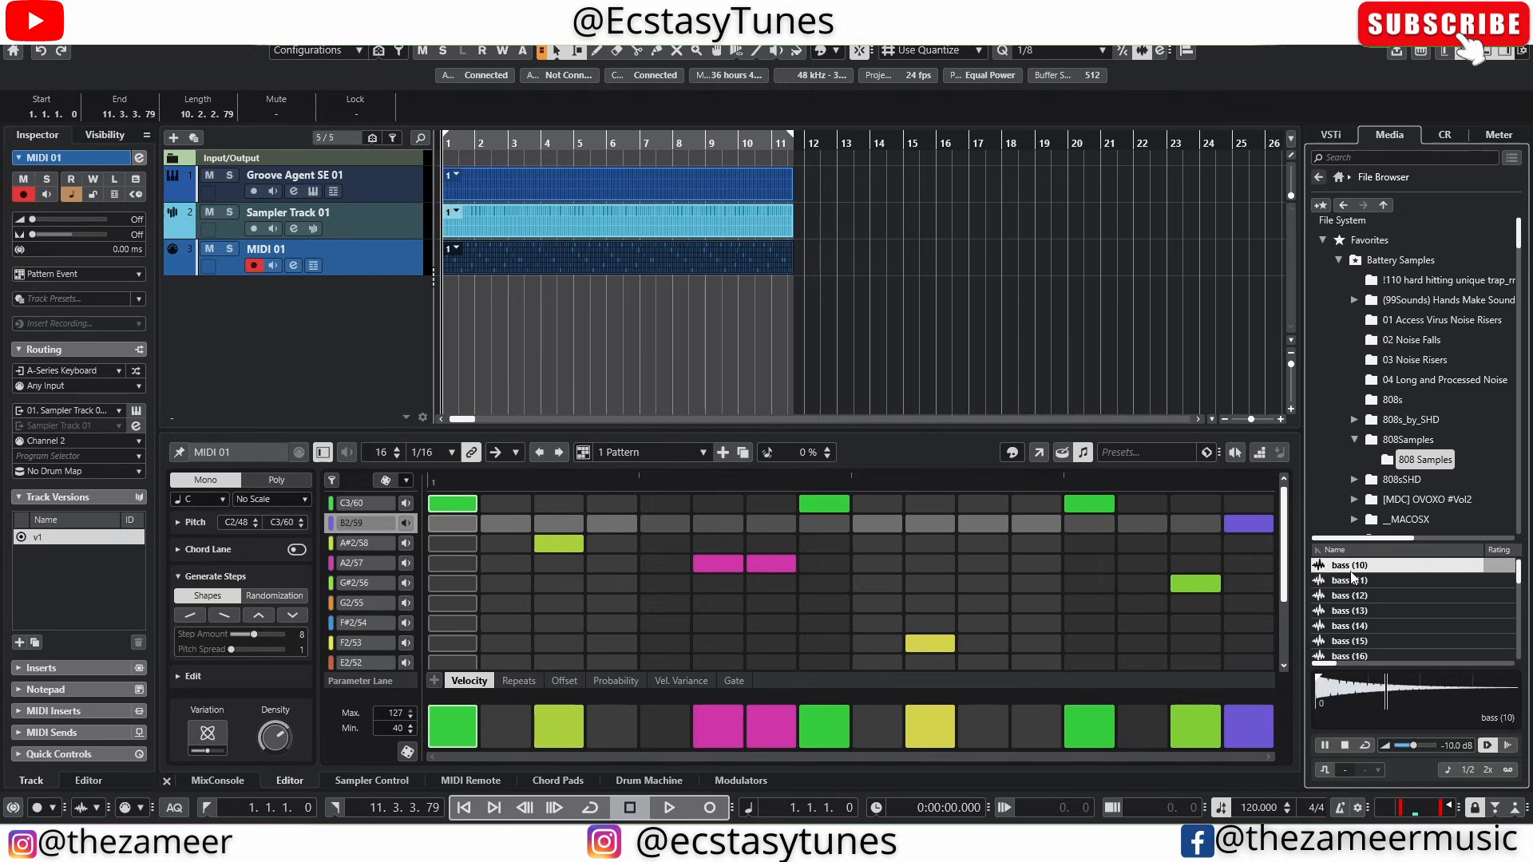
{"action": "left_click_drag", "start_coordinate": [1352, 571], "coordinate": [511, 335]}
{"action": "double_click", "coordinate": [490, 337]}
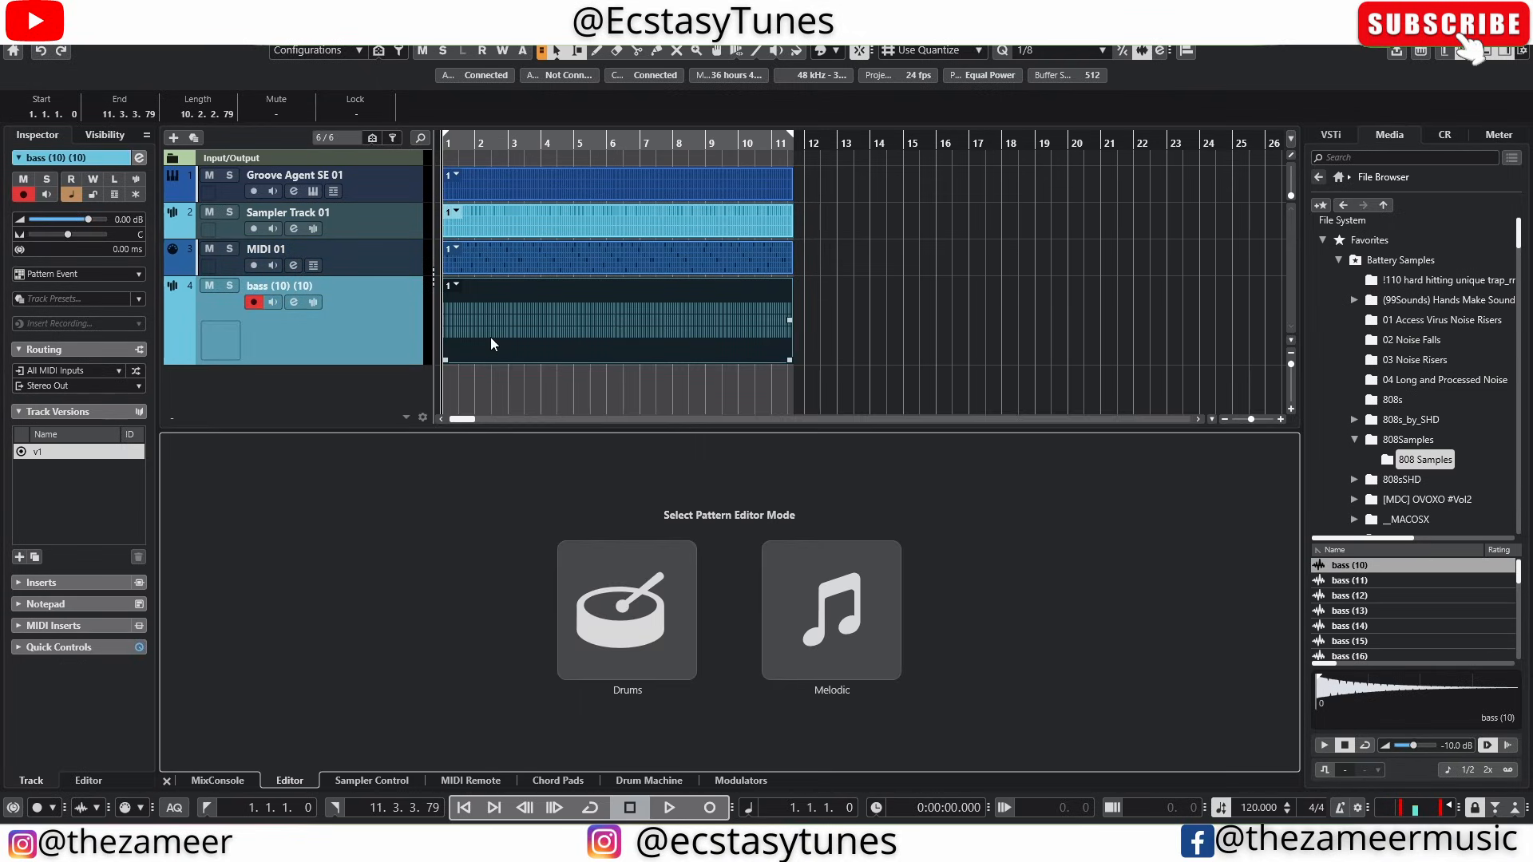
Step: Open the bass pattern in Drums mode, activate steps 1 and 9 on the C3 lane, and play the track soloed
{"action": "left_click", "coordinate": [627, 611]}
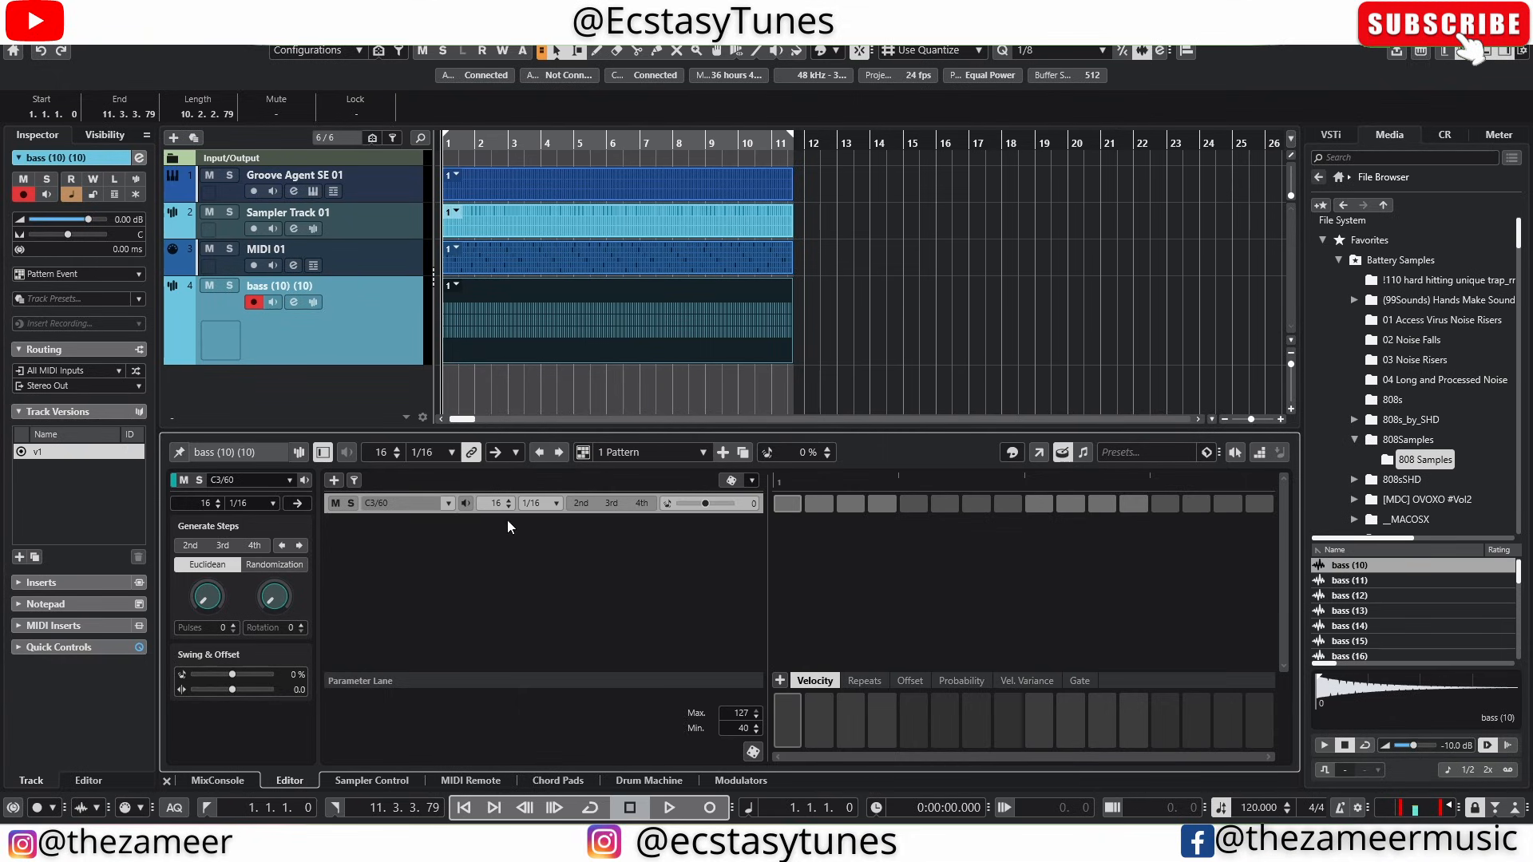
{"action": "left_click", "coordinate": [786, 504]}
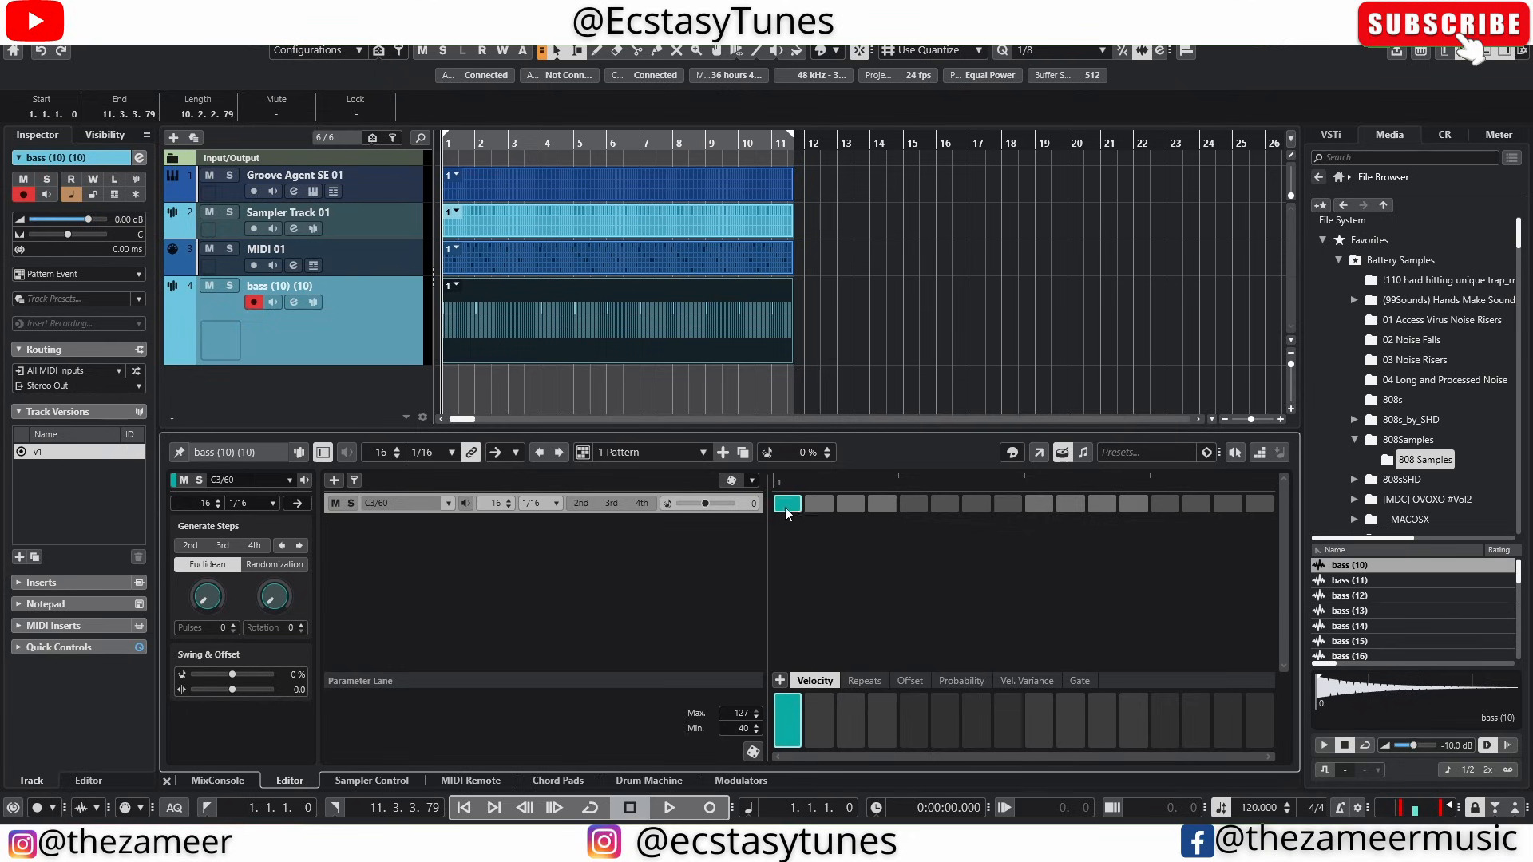
{"action": "left_click", "coordinate": [229, 286]}
{"action": "key", "text": "space"}
{"action": "key", "text": "space"}
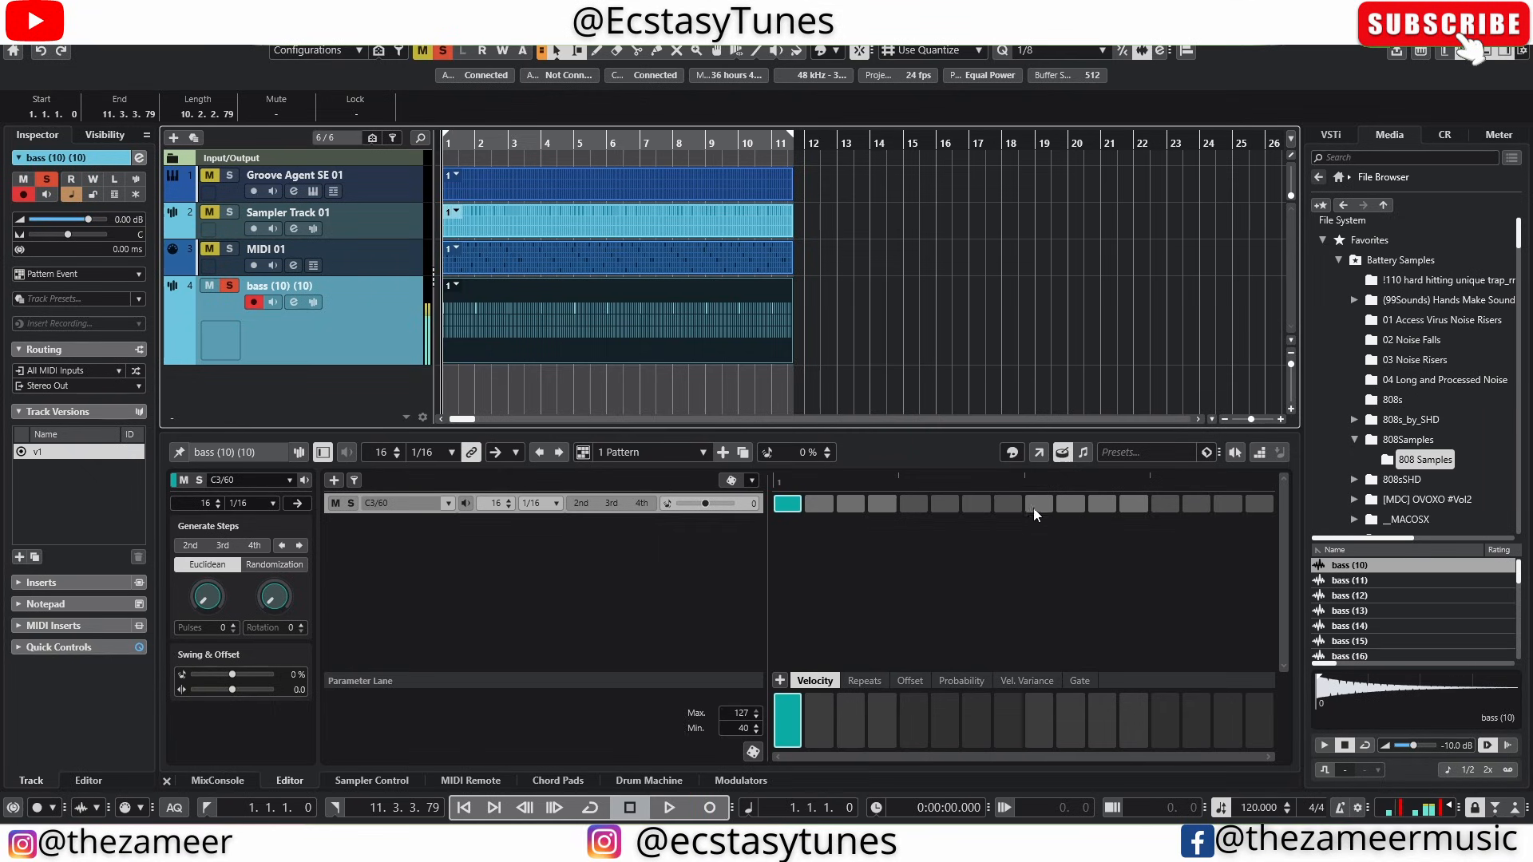
{"action": "left_click", "coordinate": [1037, 505]}
{"action": "key", "text": "space"}
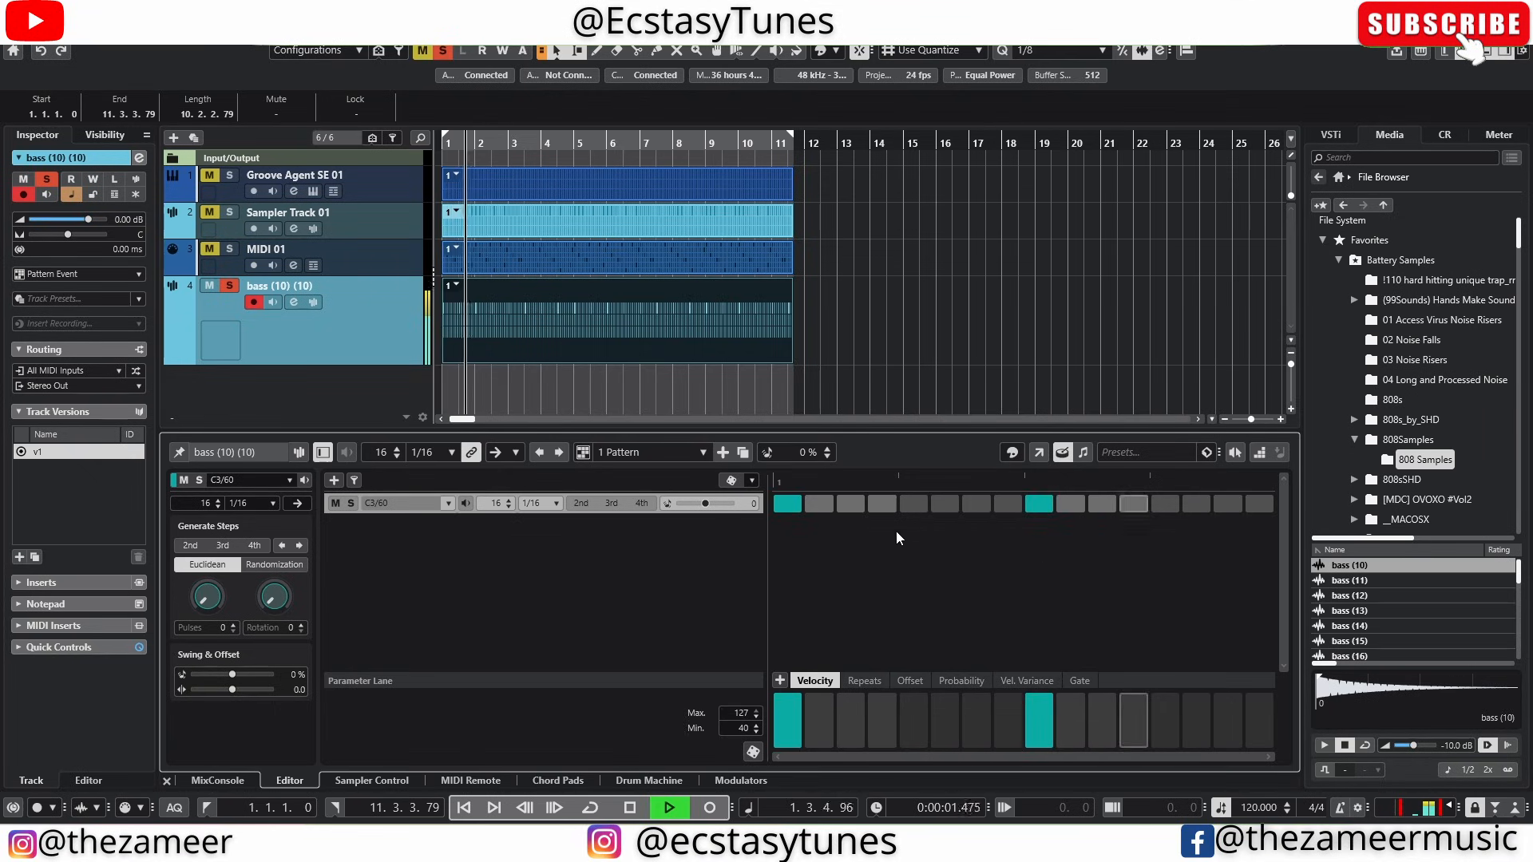
{"action": "key", "text": "space"}
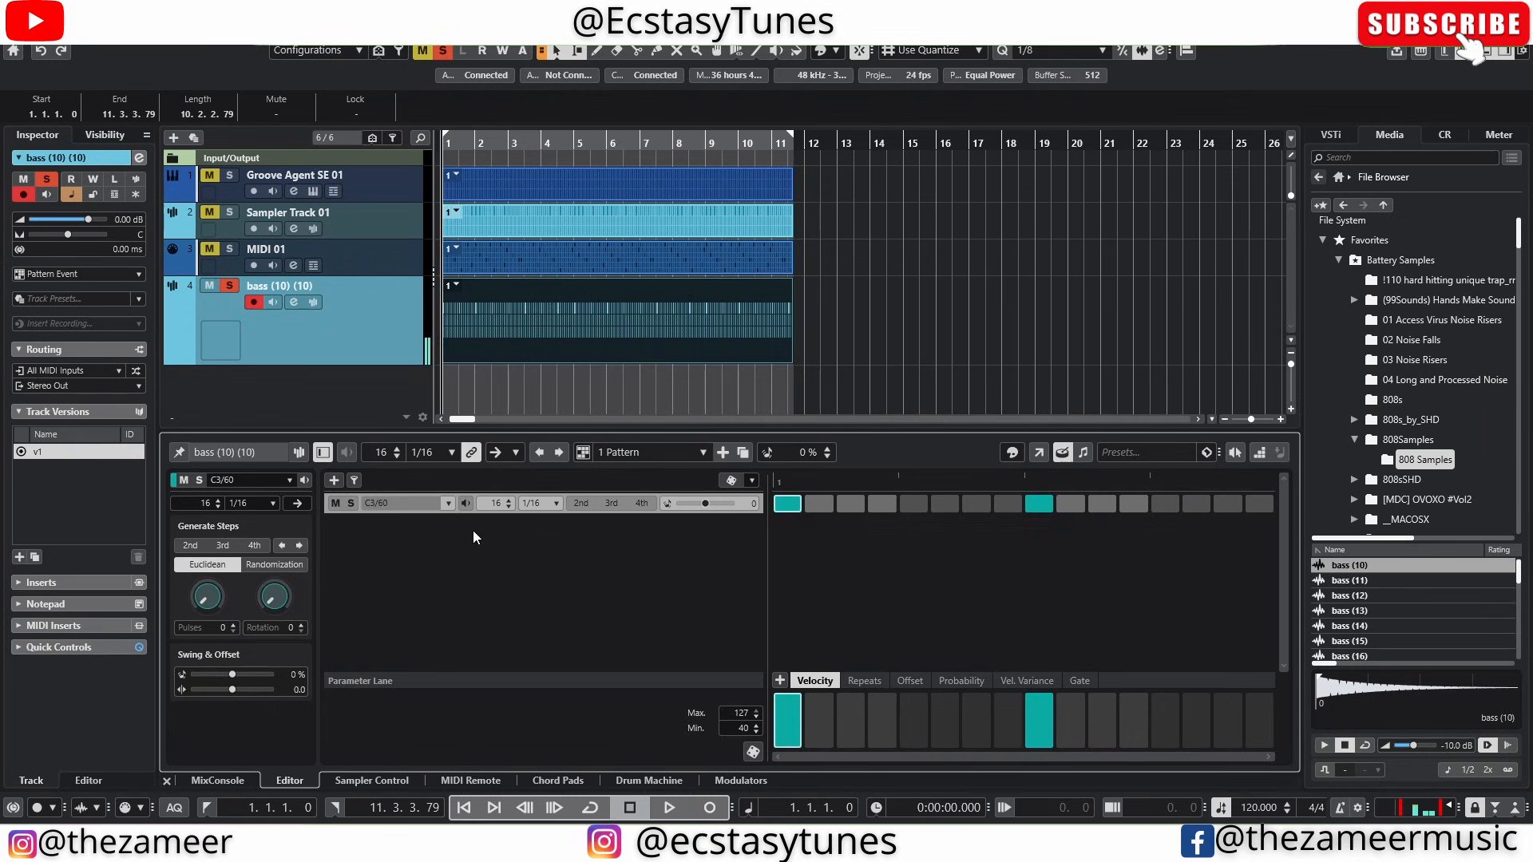
Step: Add a second lane to the bass drum pattern and set its pitch to F3/65
{"action": "left_click", "coordinate": [334, 479]}
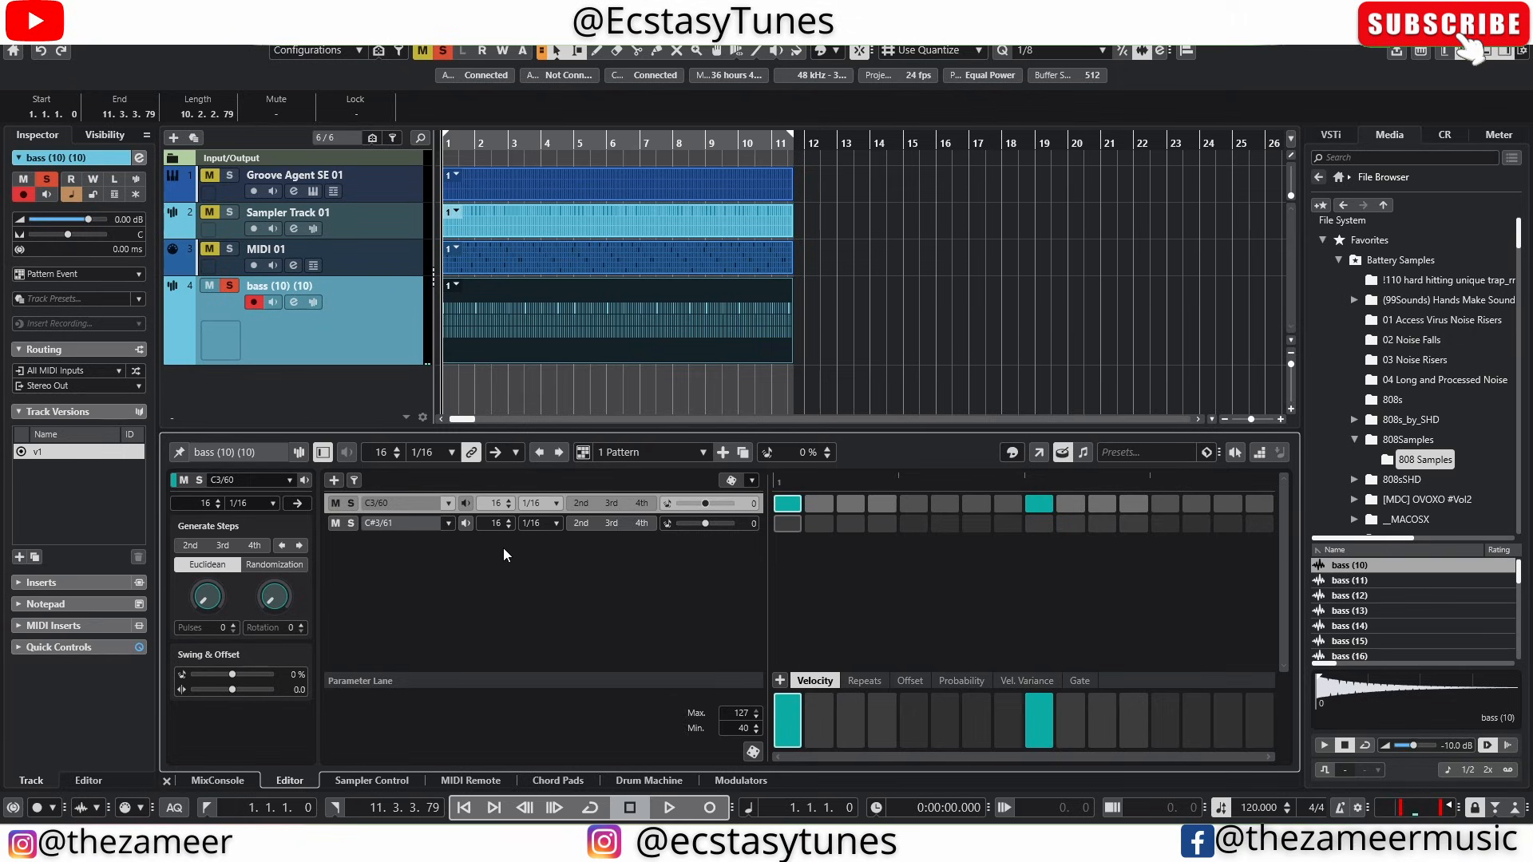
{"action": "left_click", "coordinate": [449, 524]}
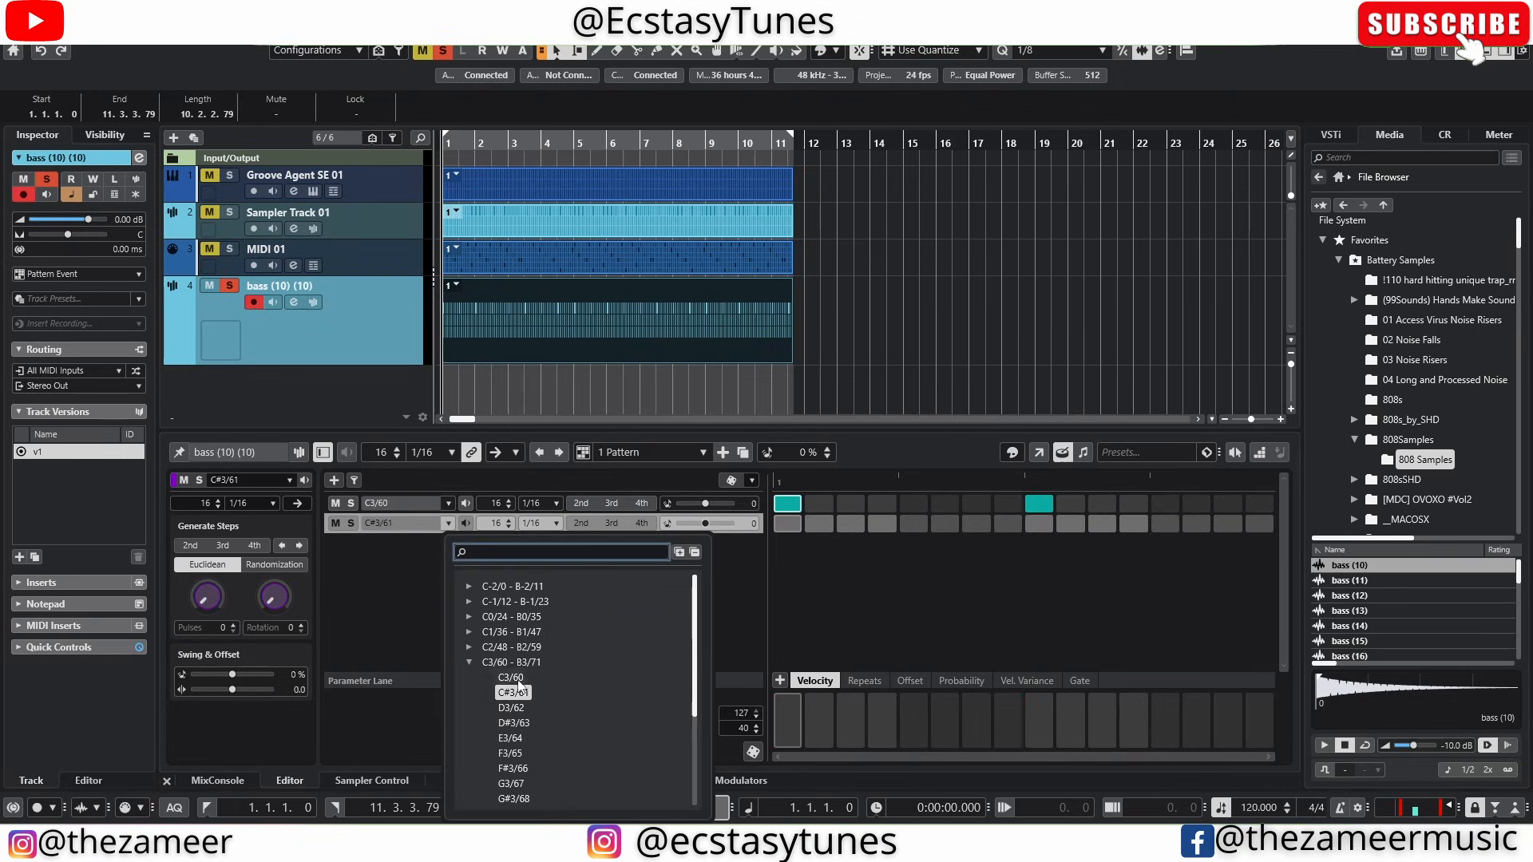
{"action": "left_click", "coordinate": [527, 767]}
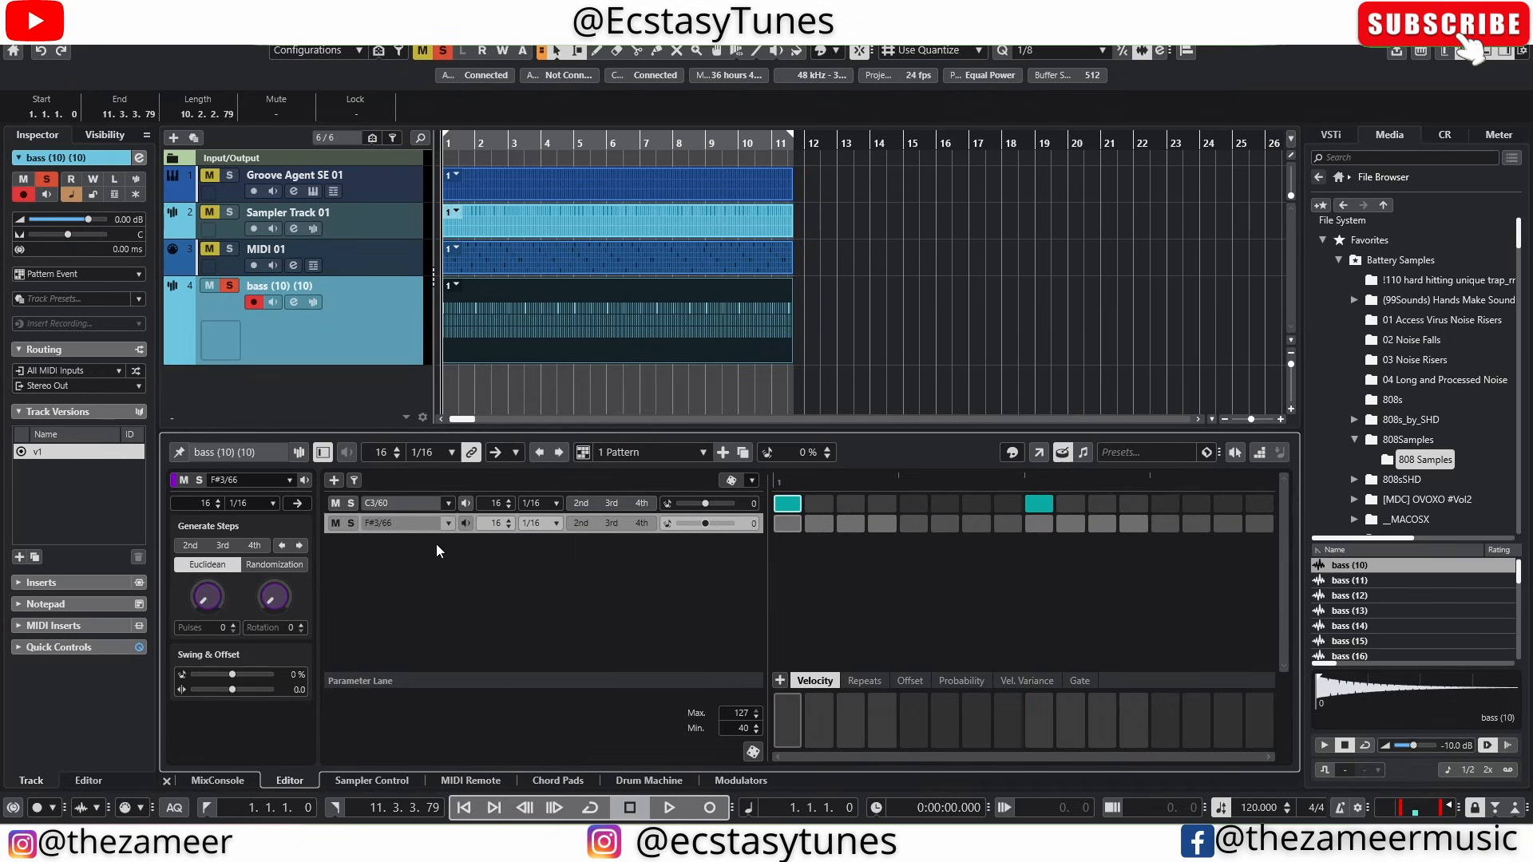
{"action": "left_click", "coordinate": [448, 524]}
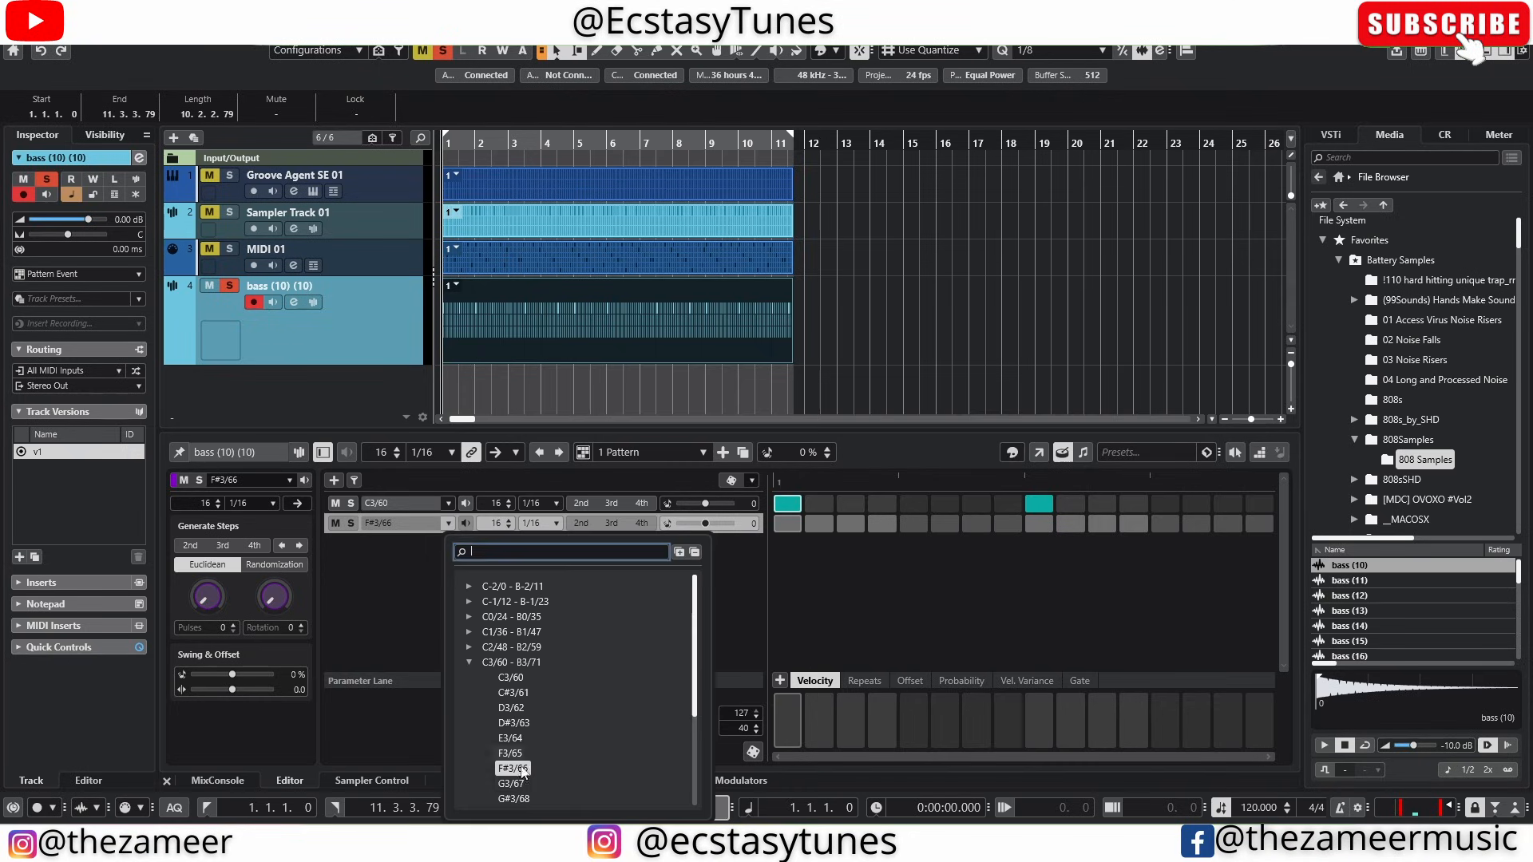
{"action": "left_click", "coordinate": [519, 758]}
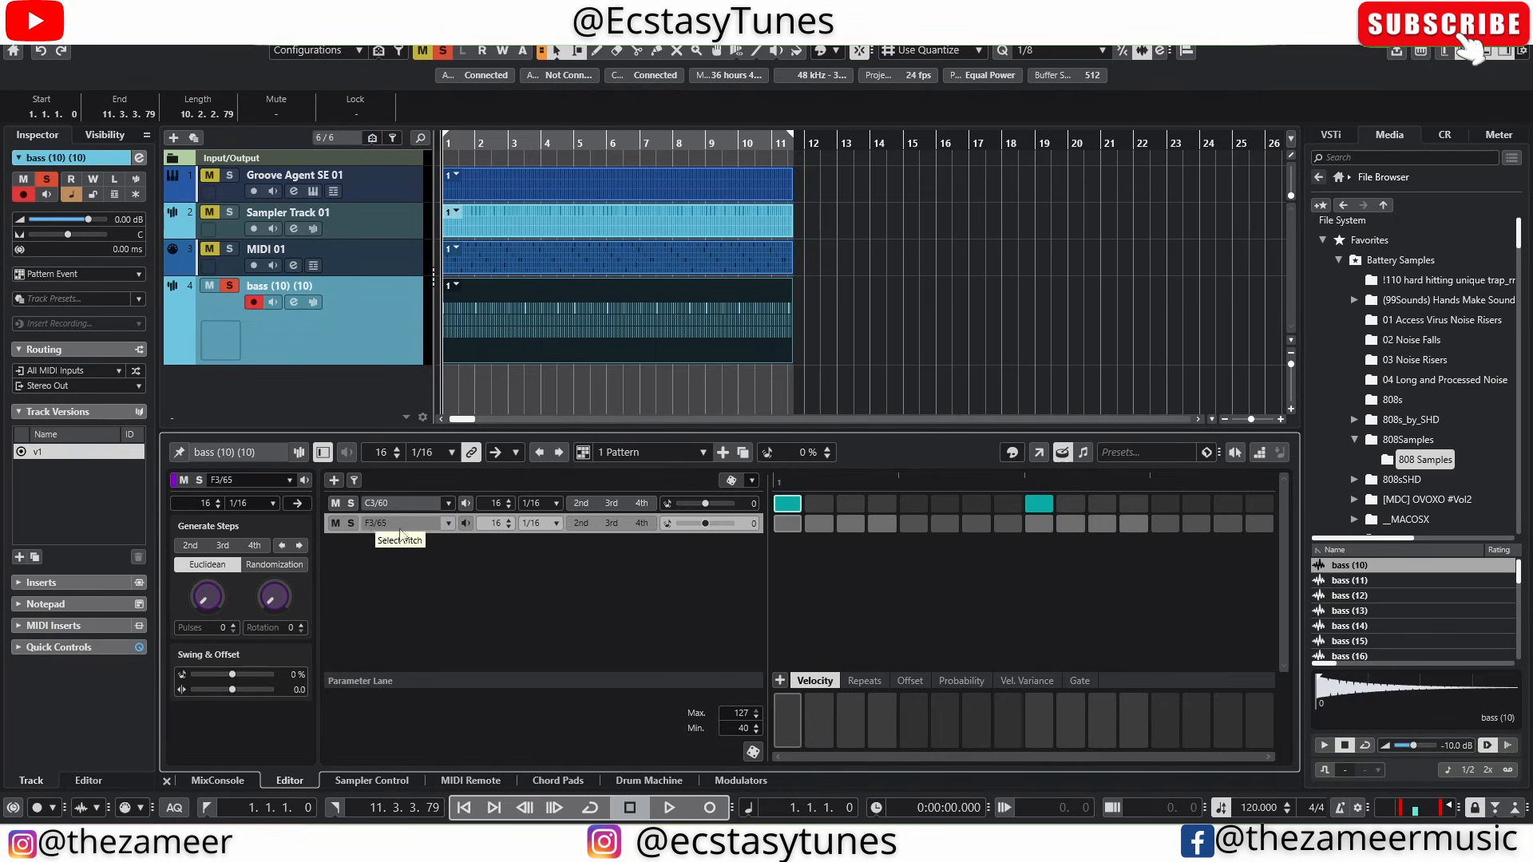
Step: Activate steps 4 and 13 on the F3 lane and play back the bass pattern
{"action": "left_click", "coordinate": [875, 522]}
{"action": "key", "text": "space"}
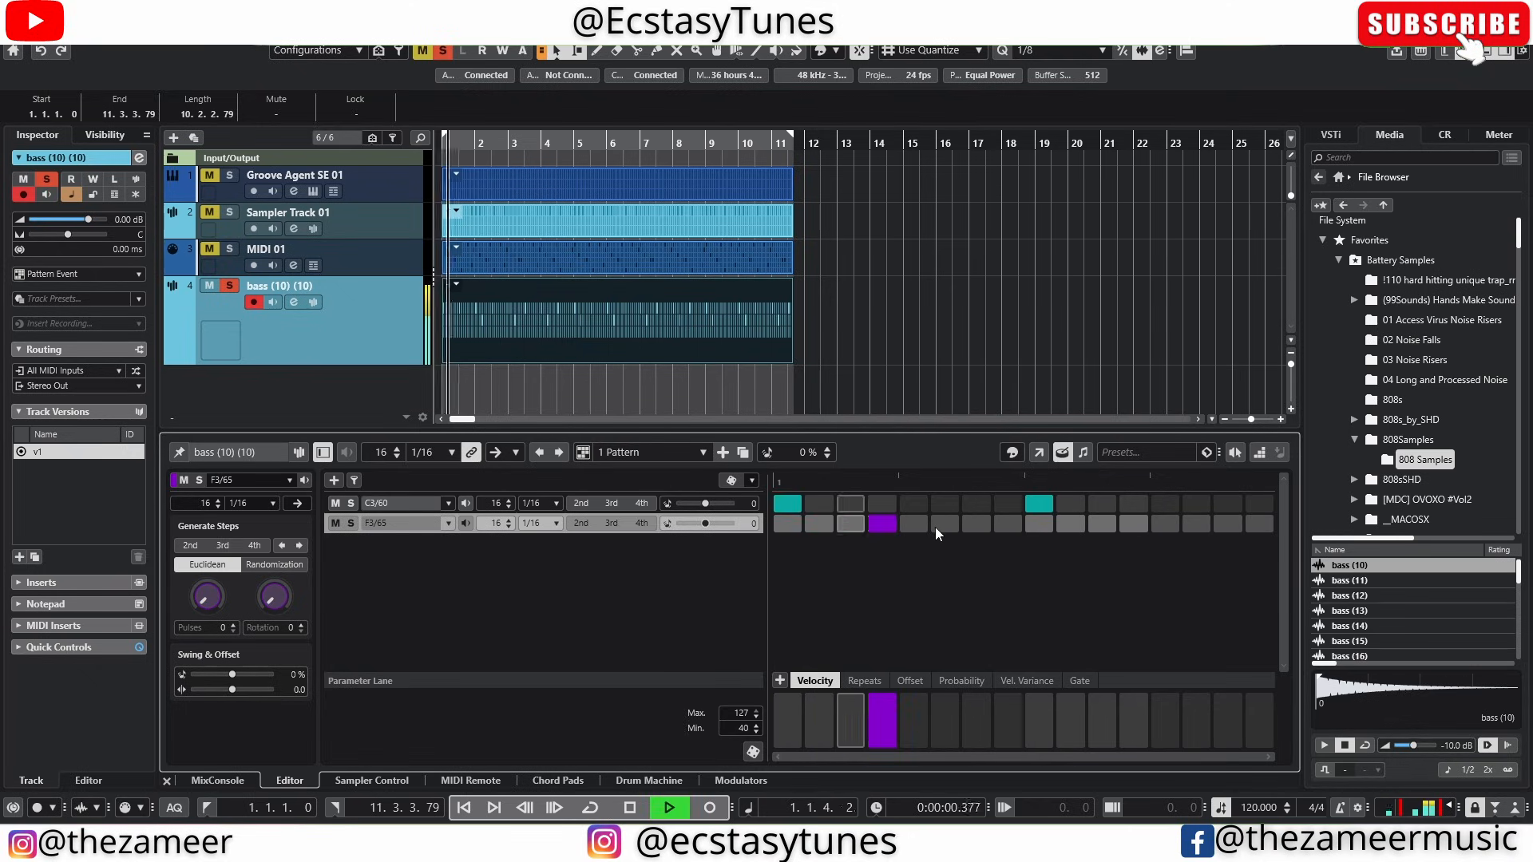
{"action": "left_click", "coordinate": [1167, 523]}
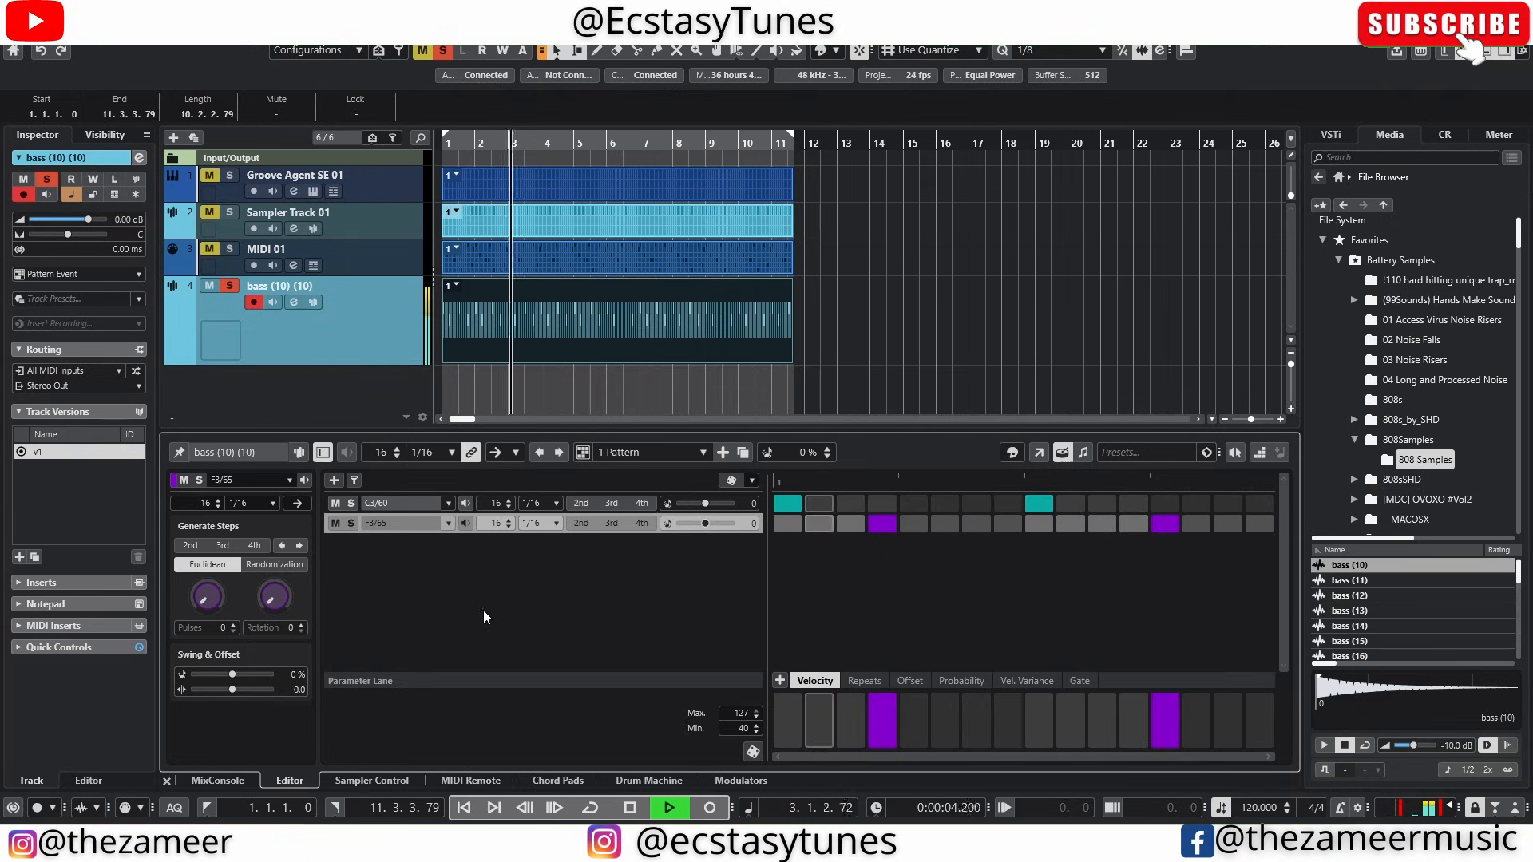
{"action": "key", "text": "space"}
Step: Add a third lane with pitch G#3/68, activate its step 7, and play back the bass pattern
{"action": "left_click", "coordinate": [333, 480]}
{"action": "left_click", "coordinate": [393, 543]}
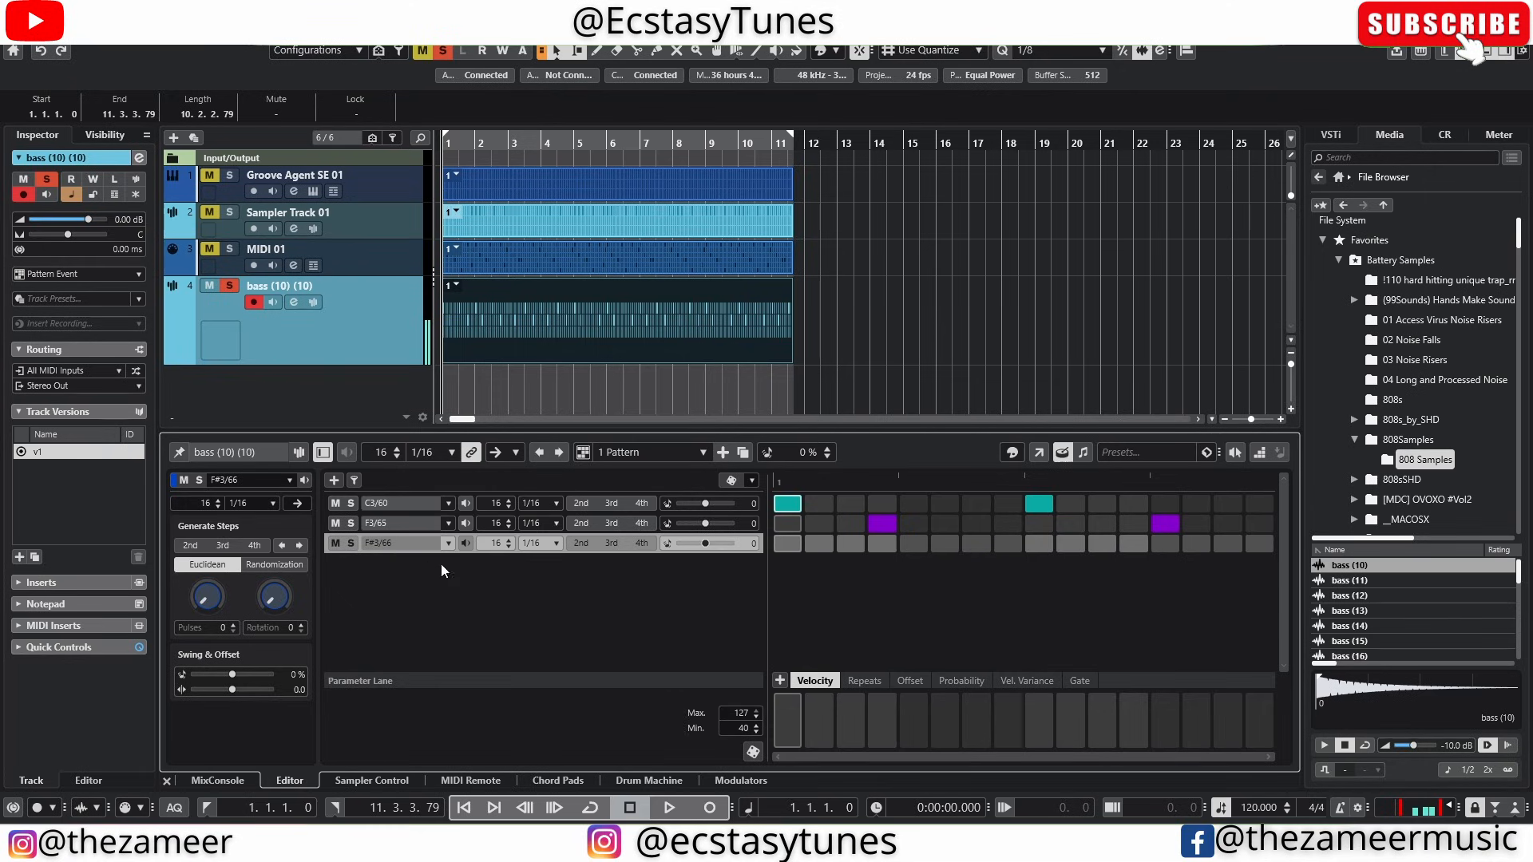
{"action": "left_click", "coordinate": [447, 542]}
{"action": "scroll", "coordinate": [552, 677], "scroll_direction": "down", "scroll_amount": 2}
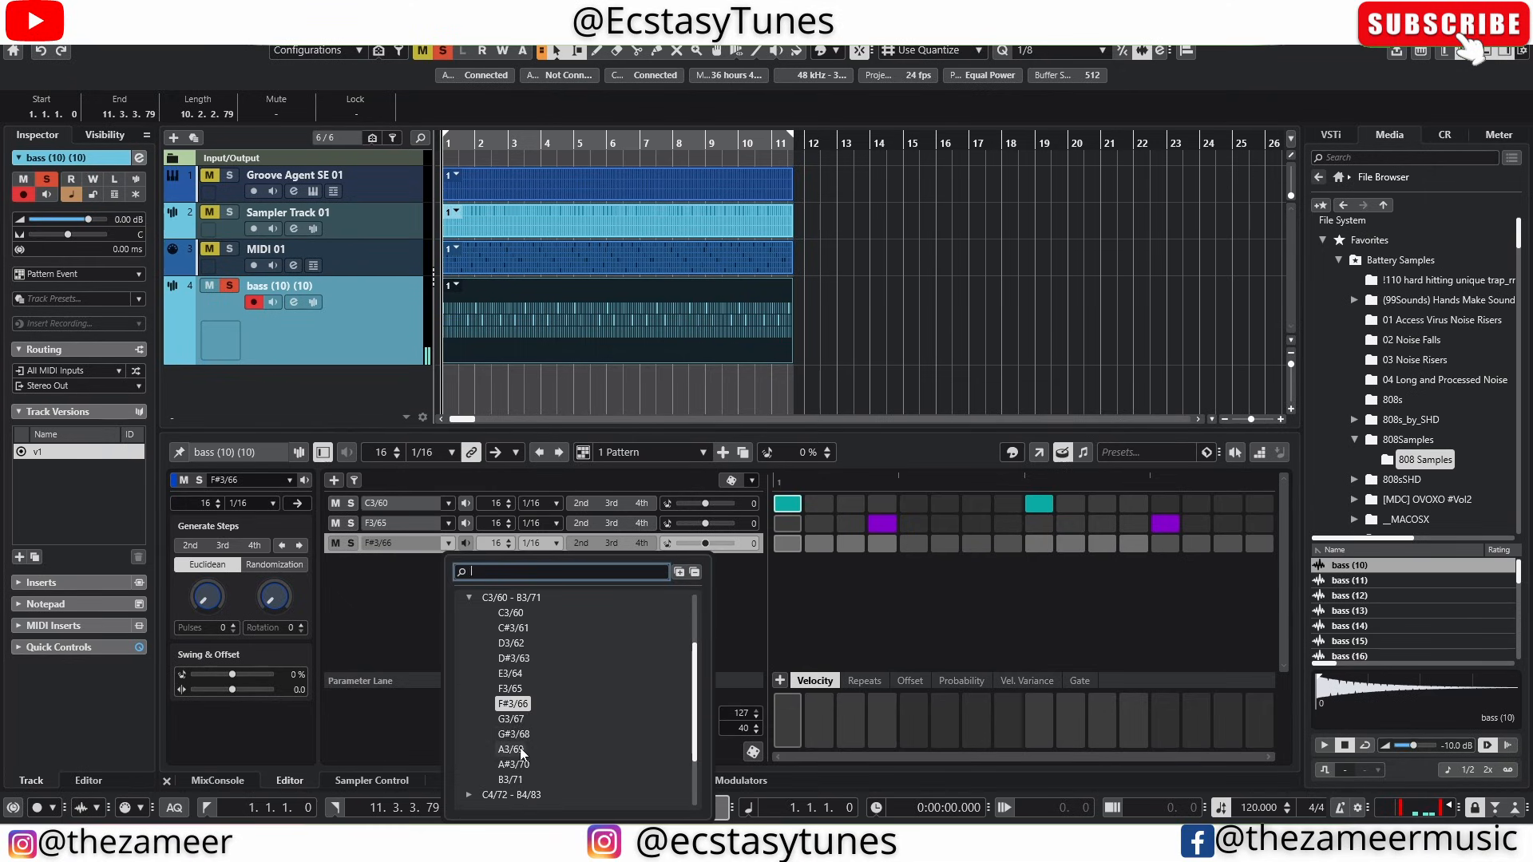
{"action": "left_click", "coordinate": [527, 727]}
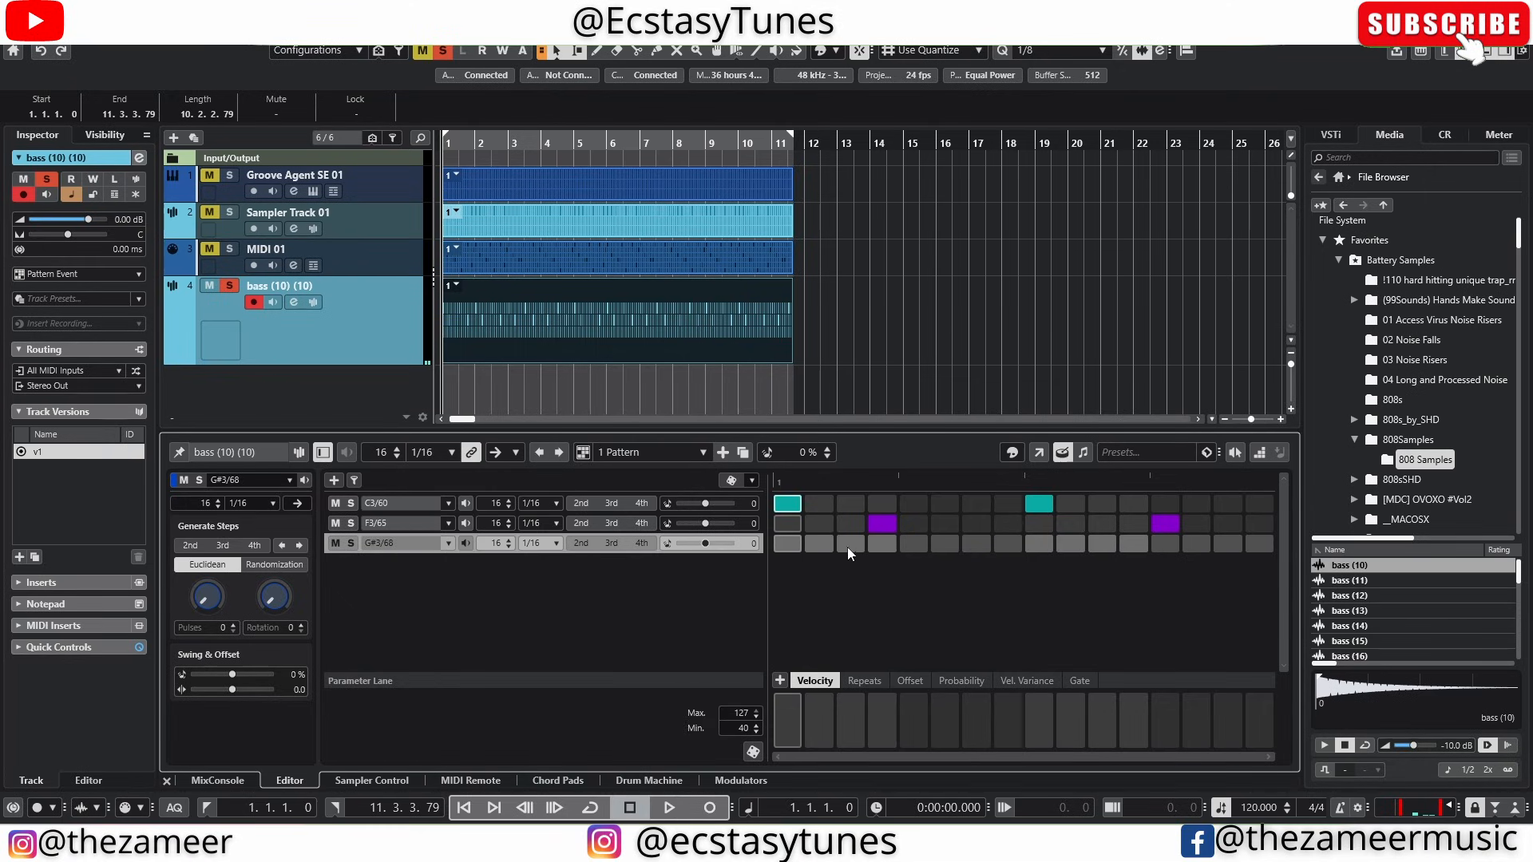
{"action": "left_click", "coordinate": [970, 546]}
{"action": "key", "text": "space"}
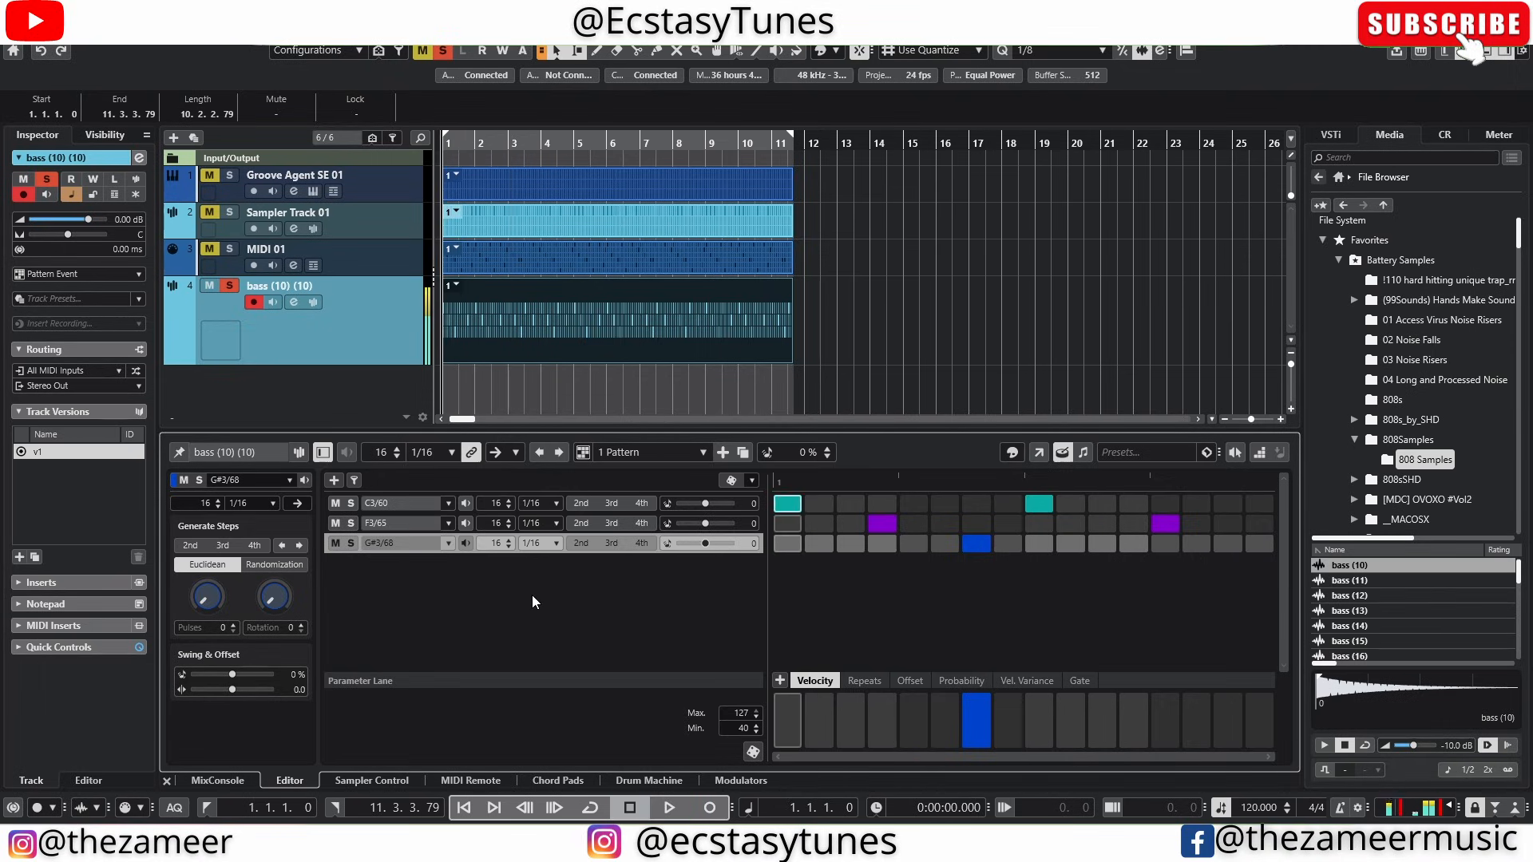
Step: Create another sampler track from the bass (10) sample and set up a Melodic pattern event on it between the locators
{"action": "left_click", "coordinate": [878, 349]}
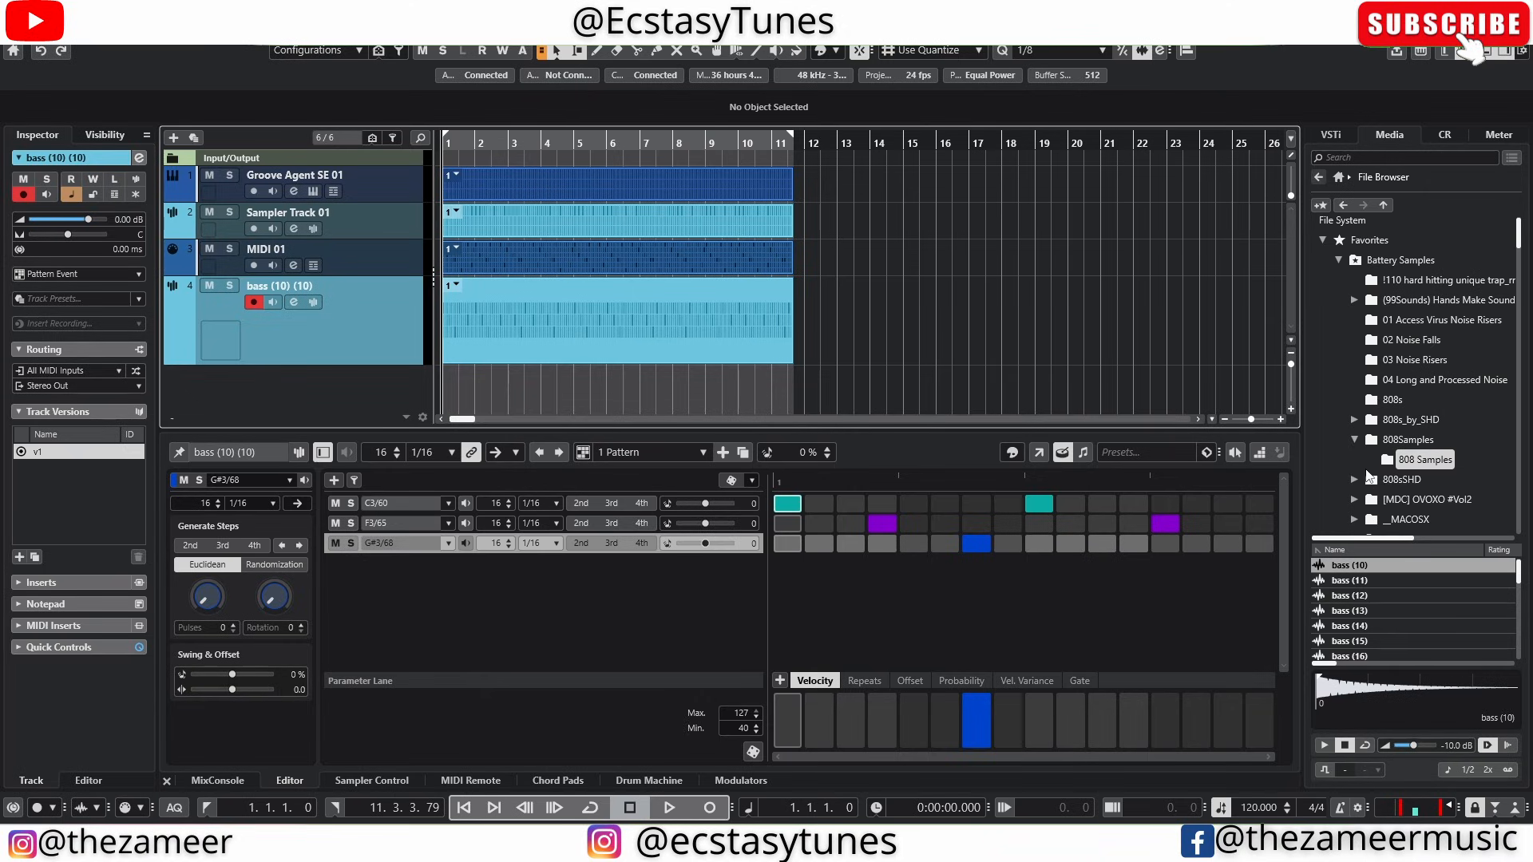
{"action": "left_click", "coordinate": [1371, 581]}
{"action": "left_click", "coordinate": [1376, 598]}
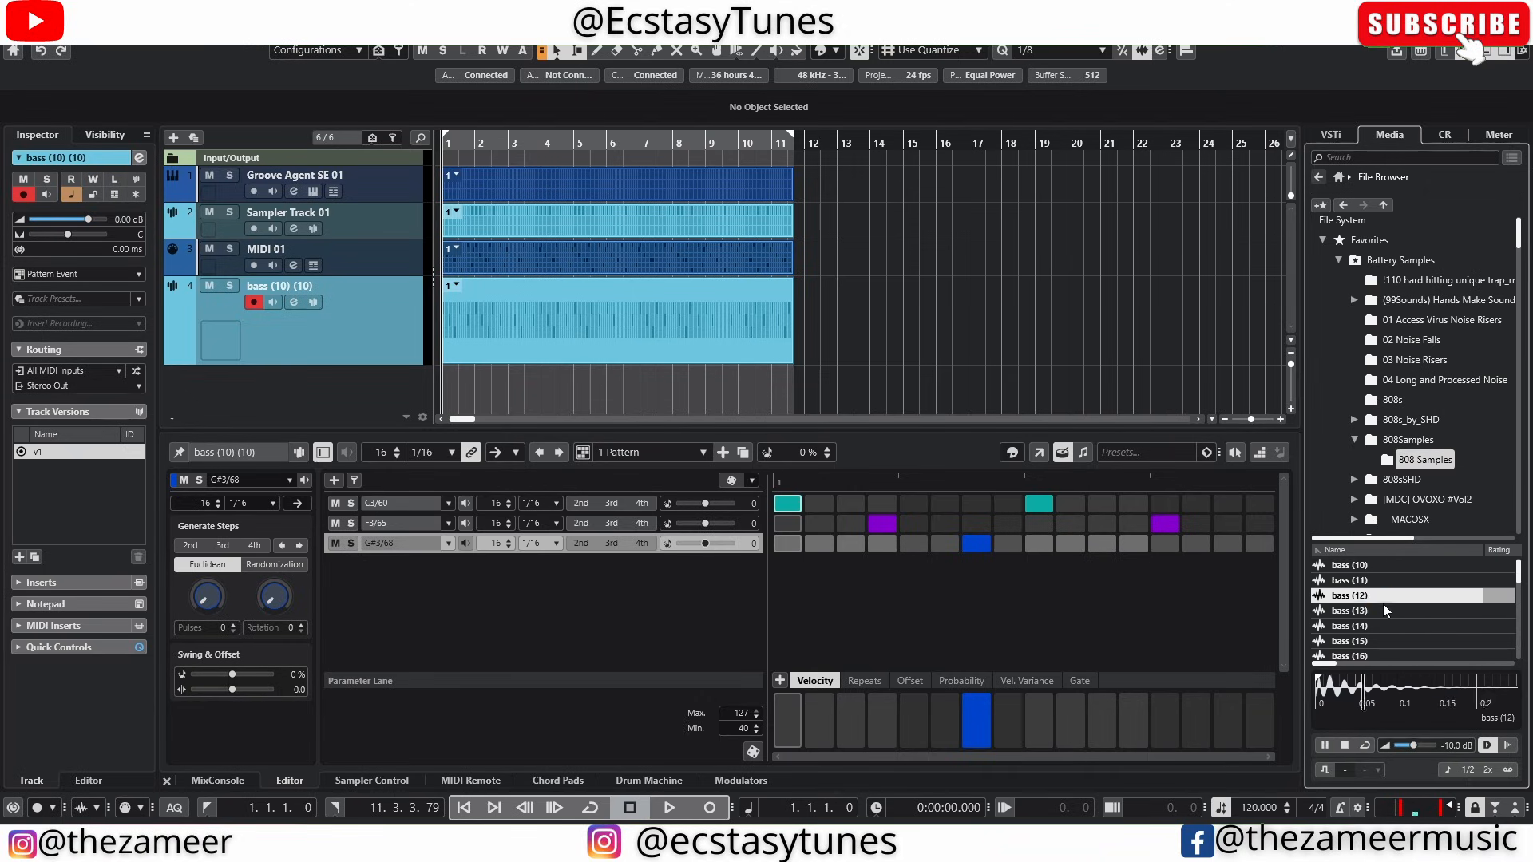
{"action": "left_click", "coordinate": [1375, 565]}
{"action": "right_click", "coordinate": [1374, 569]}
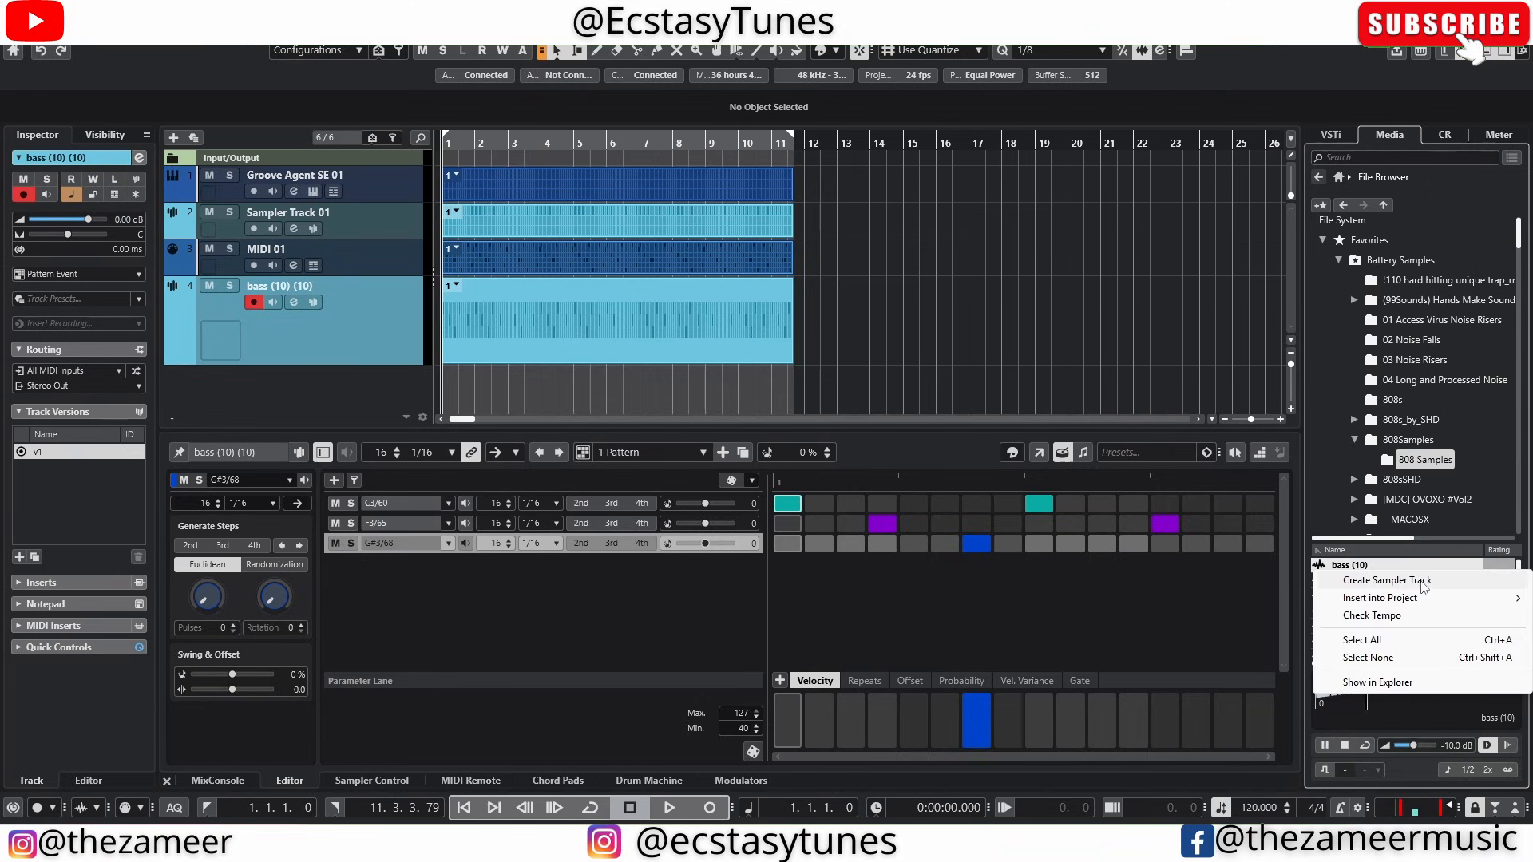
{"action": "left_click", "coordinate": [1422, 586]}
{"action": "double_click", "coordinate": [479, 395]}
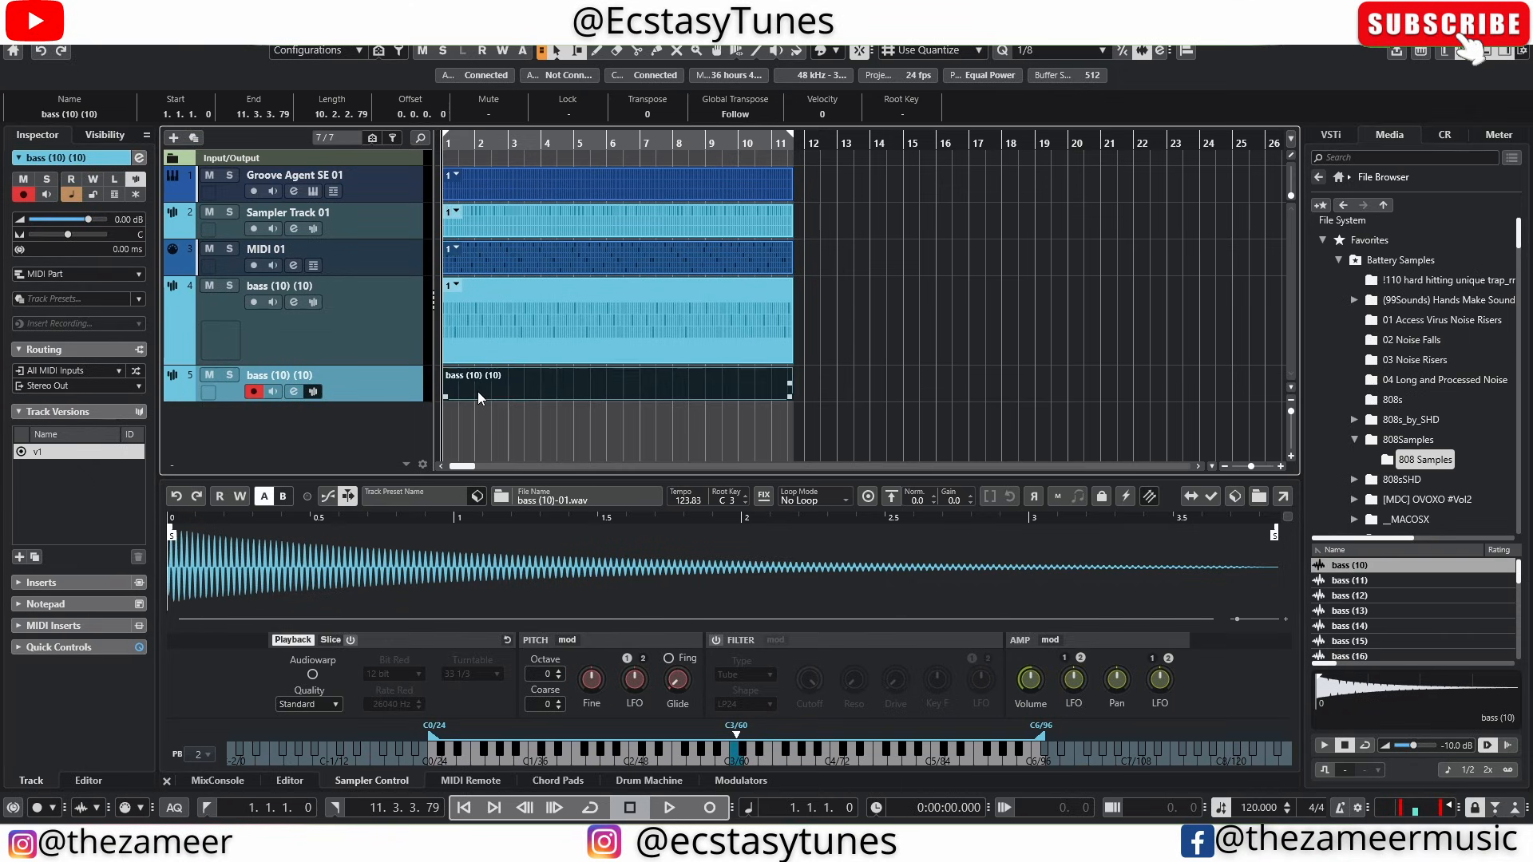
{"action": "key", "text": "Delete"}
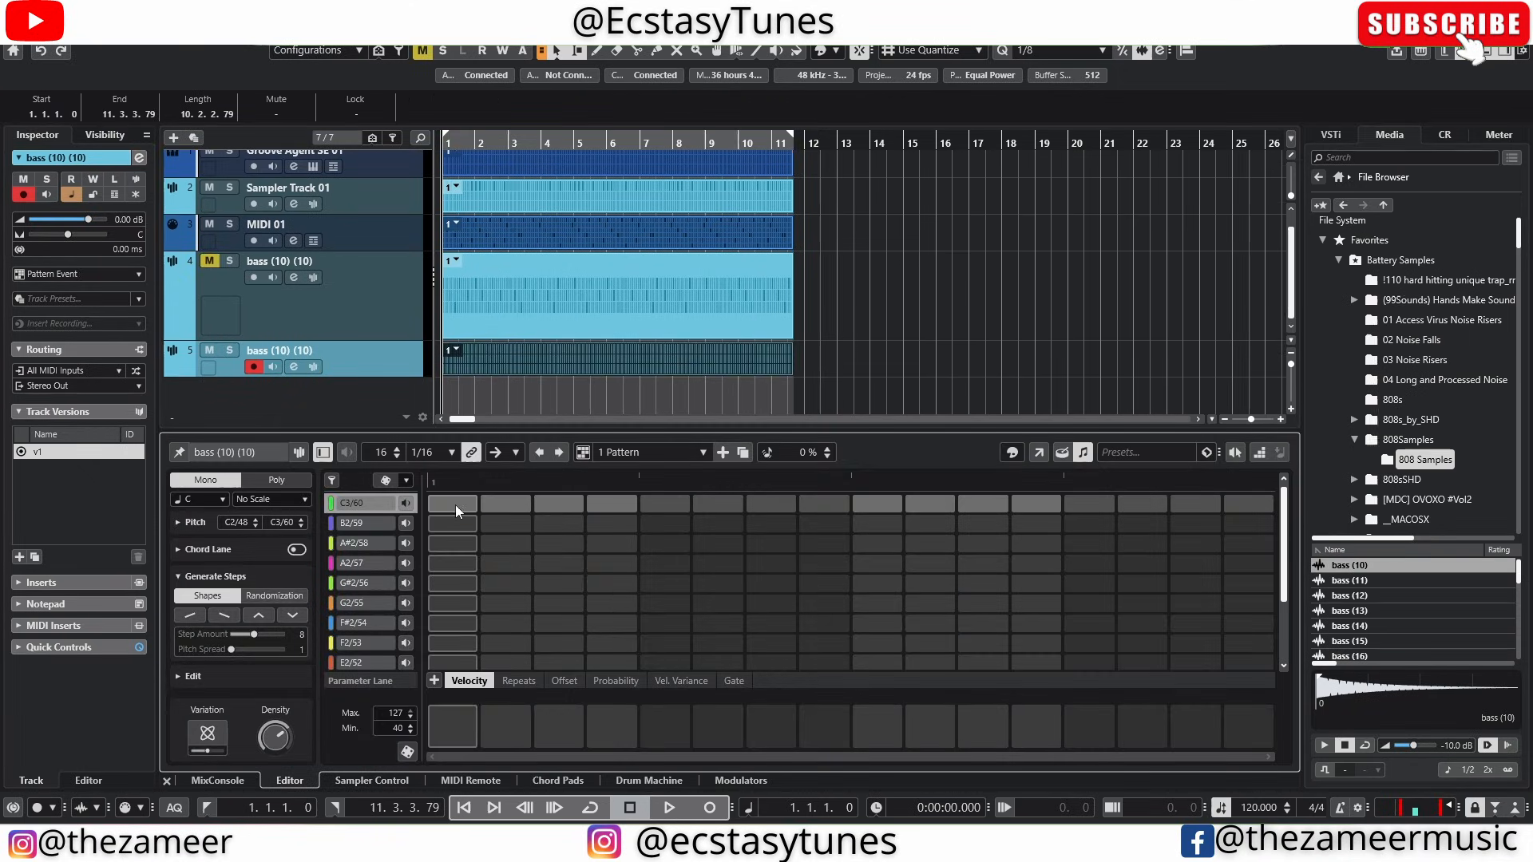
Step: Enter a C3 note on step 1 of the new melodic bass pattern and play it back
{"action": "left_click", "coordinate": [455, 504]}
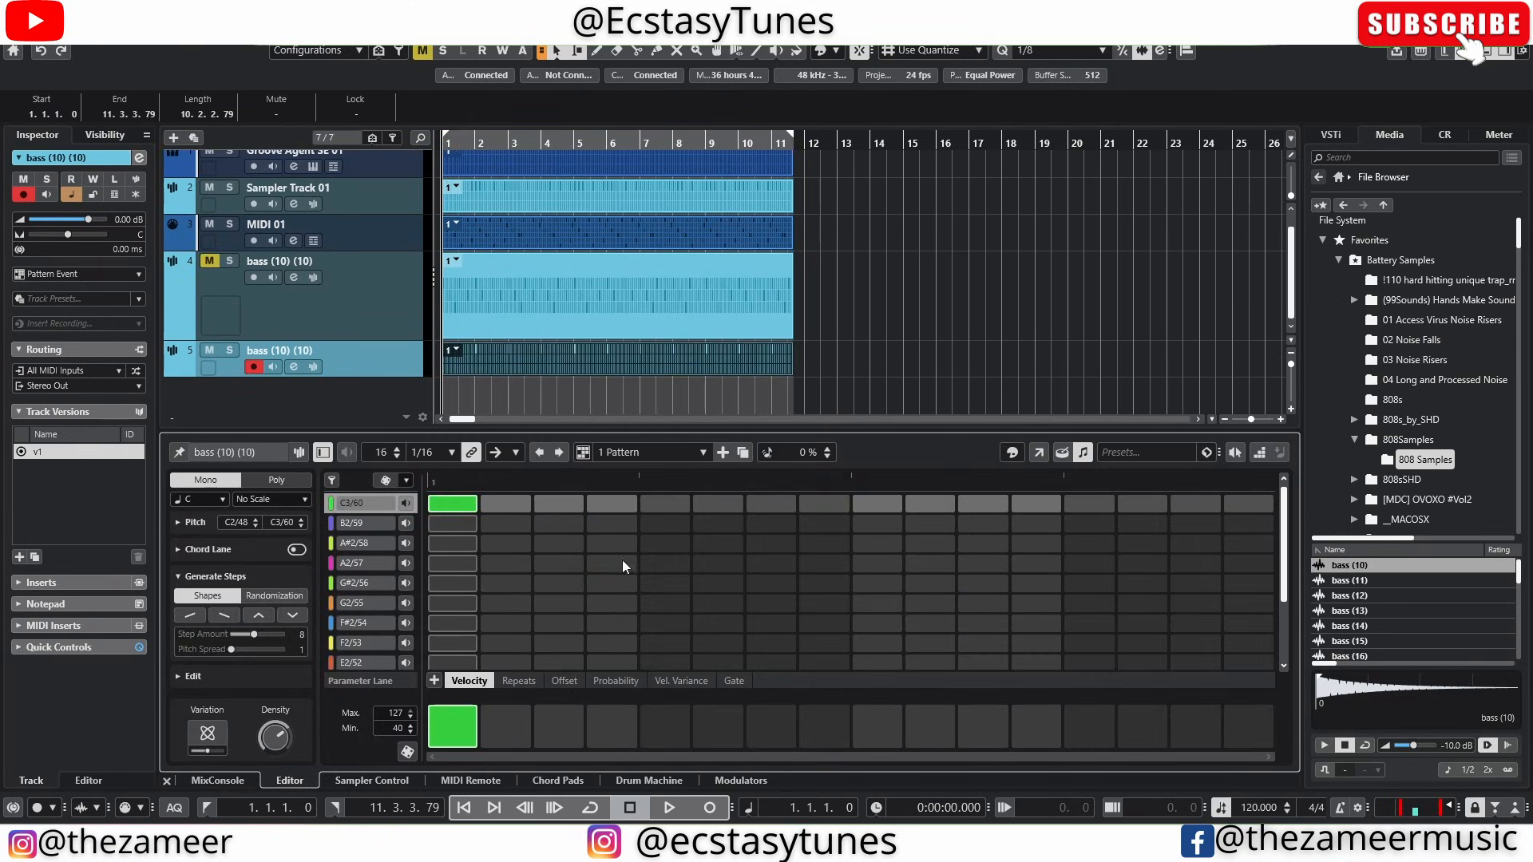
{"action": "key", "text": "space"}
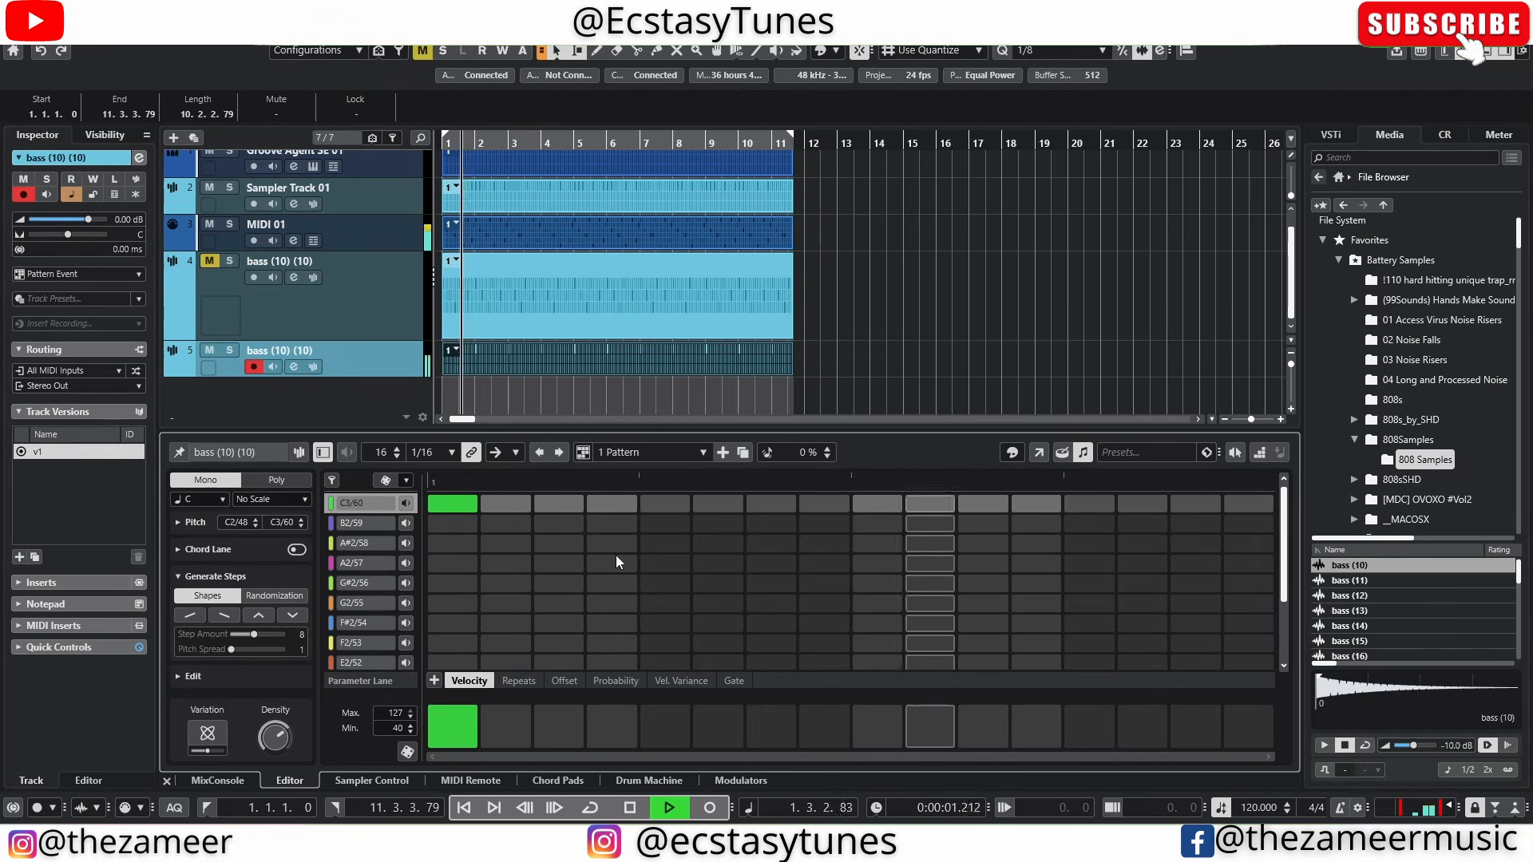
{"action": "key", "text": "space"}
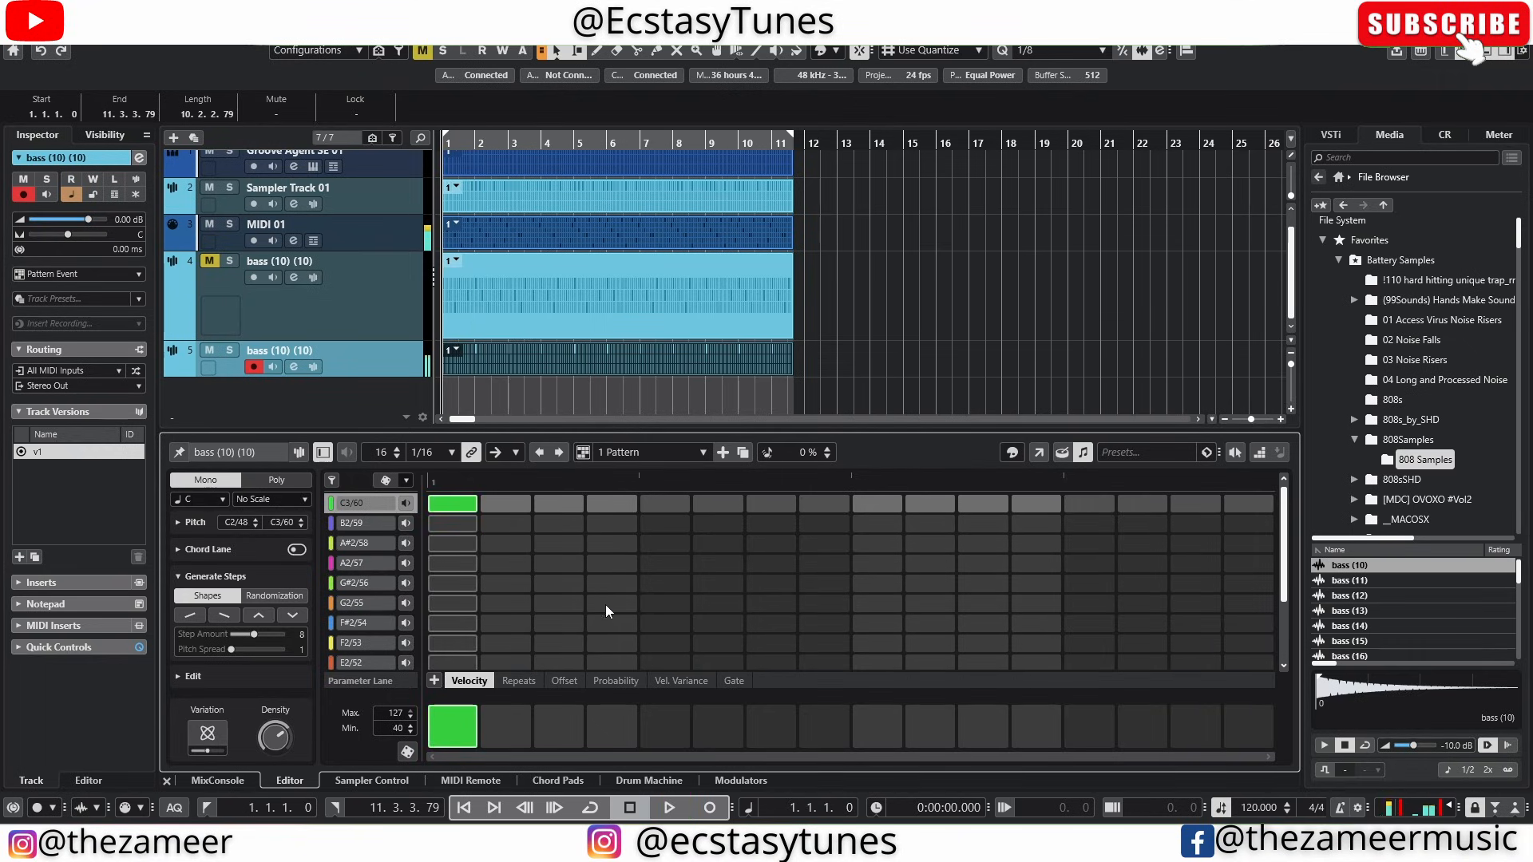
Step: Try an F2 note on step 3 and on step 5 of the melodic bass pattern, playing back each placement
{"action": "left_click", "coordinate": [603, 604]}
{"action": "left_click", "coordinate": [601, 600]}
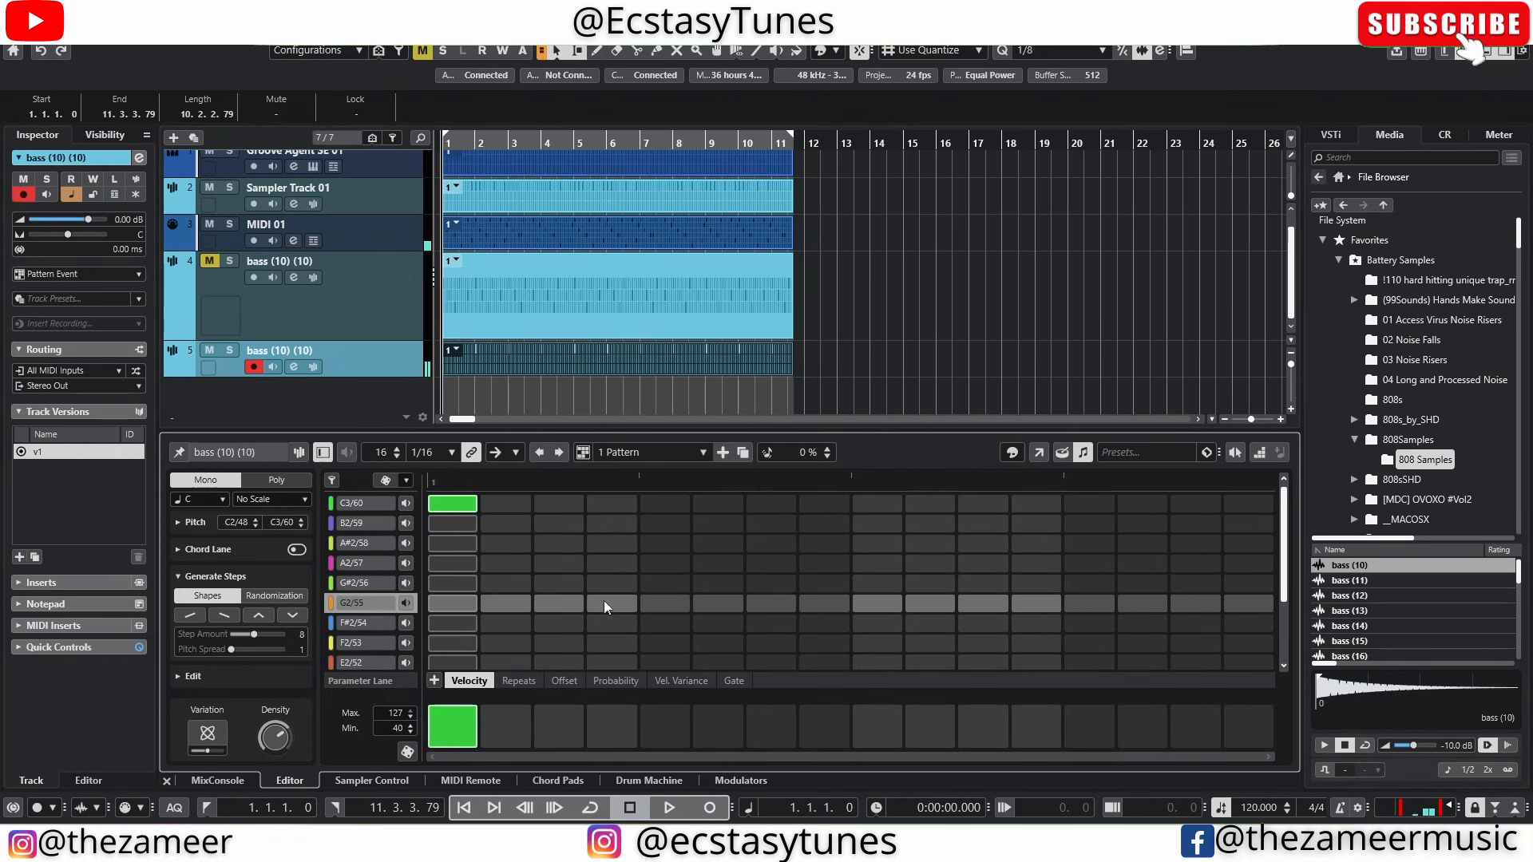
{"action": "left_click", "coordinate": [551, 645]}
{"action": "key", "text": "space"}
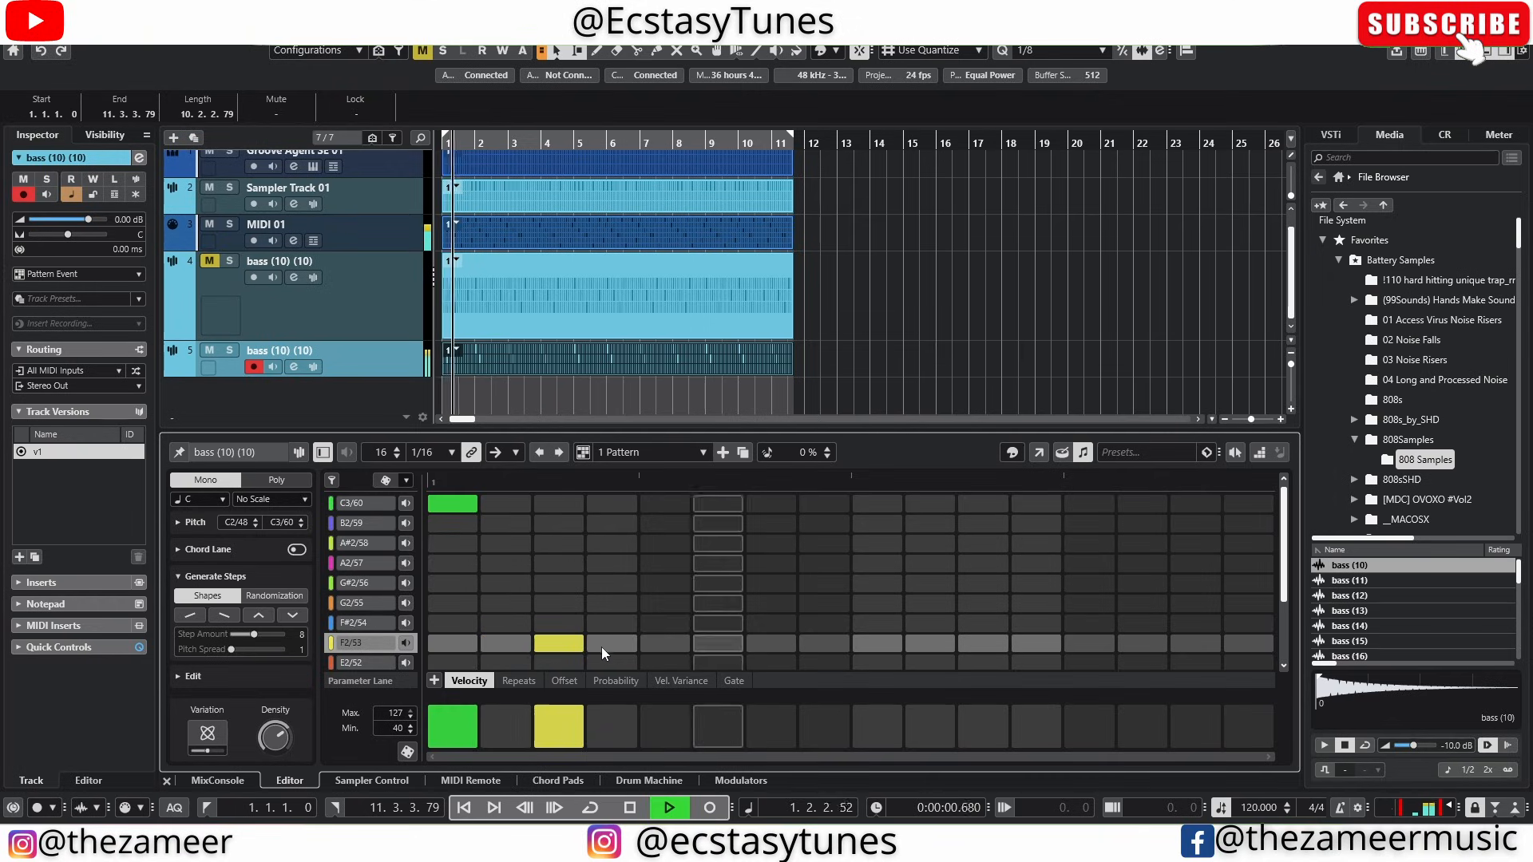
{"action": "key", "text": "space"}
{"action": "left_click", "coordinate": [570, 645]}
{"action": "left_click", "coordinate": [654, 645]}
{"action": "key", "text": "space"}
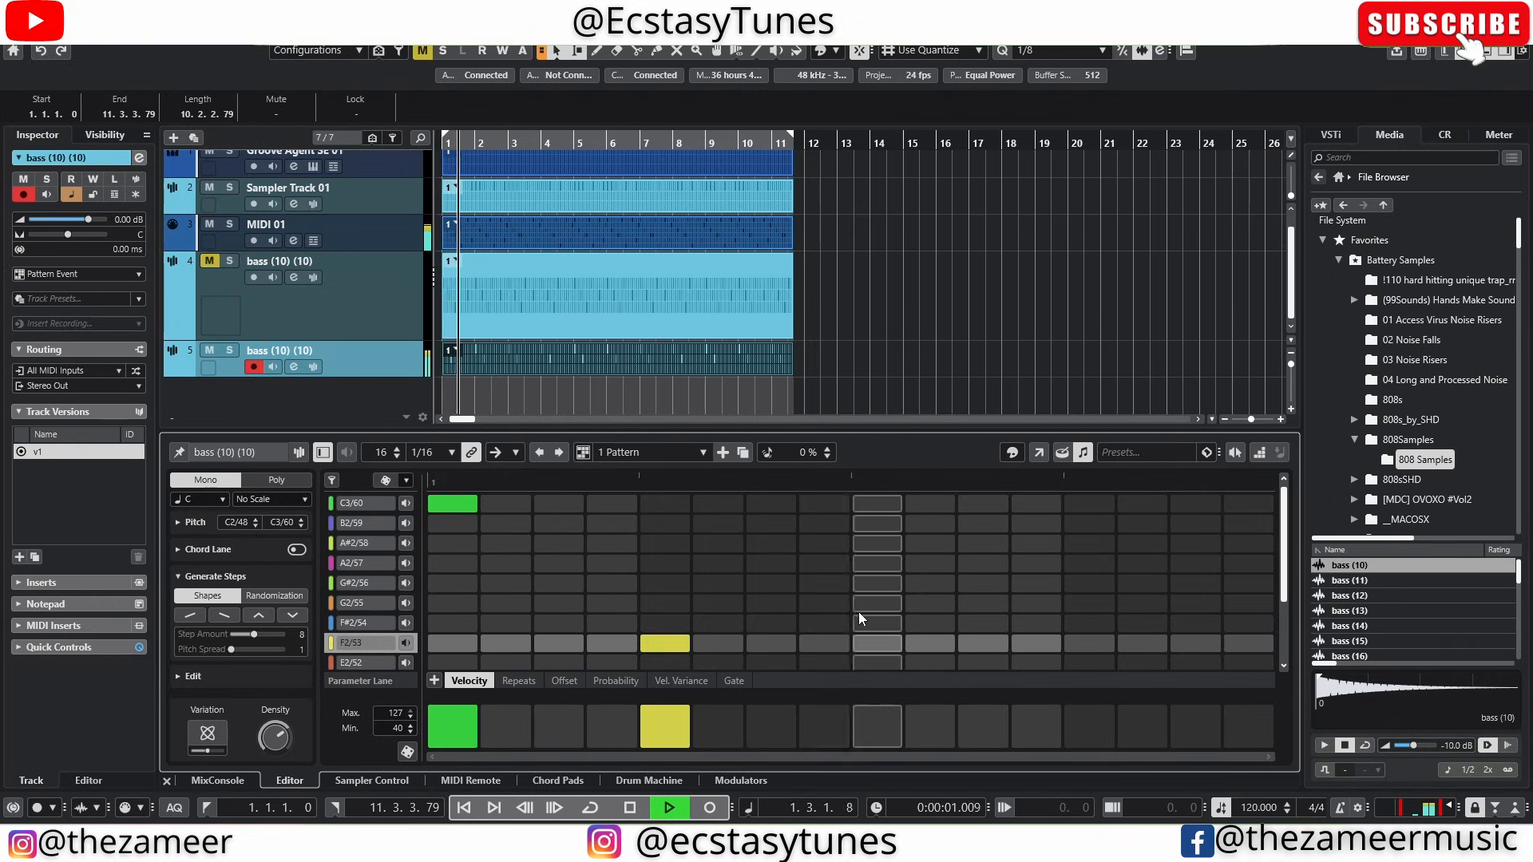
{"action": "key", "text": "space"}
{"action": "left_click", "coordinate": [665, 645]}
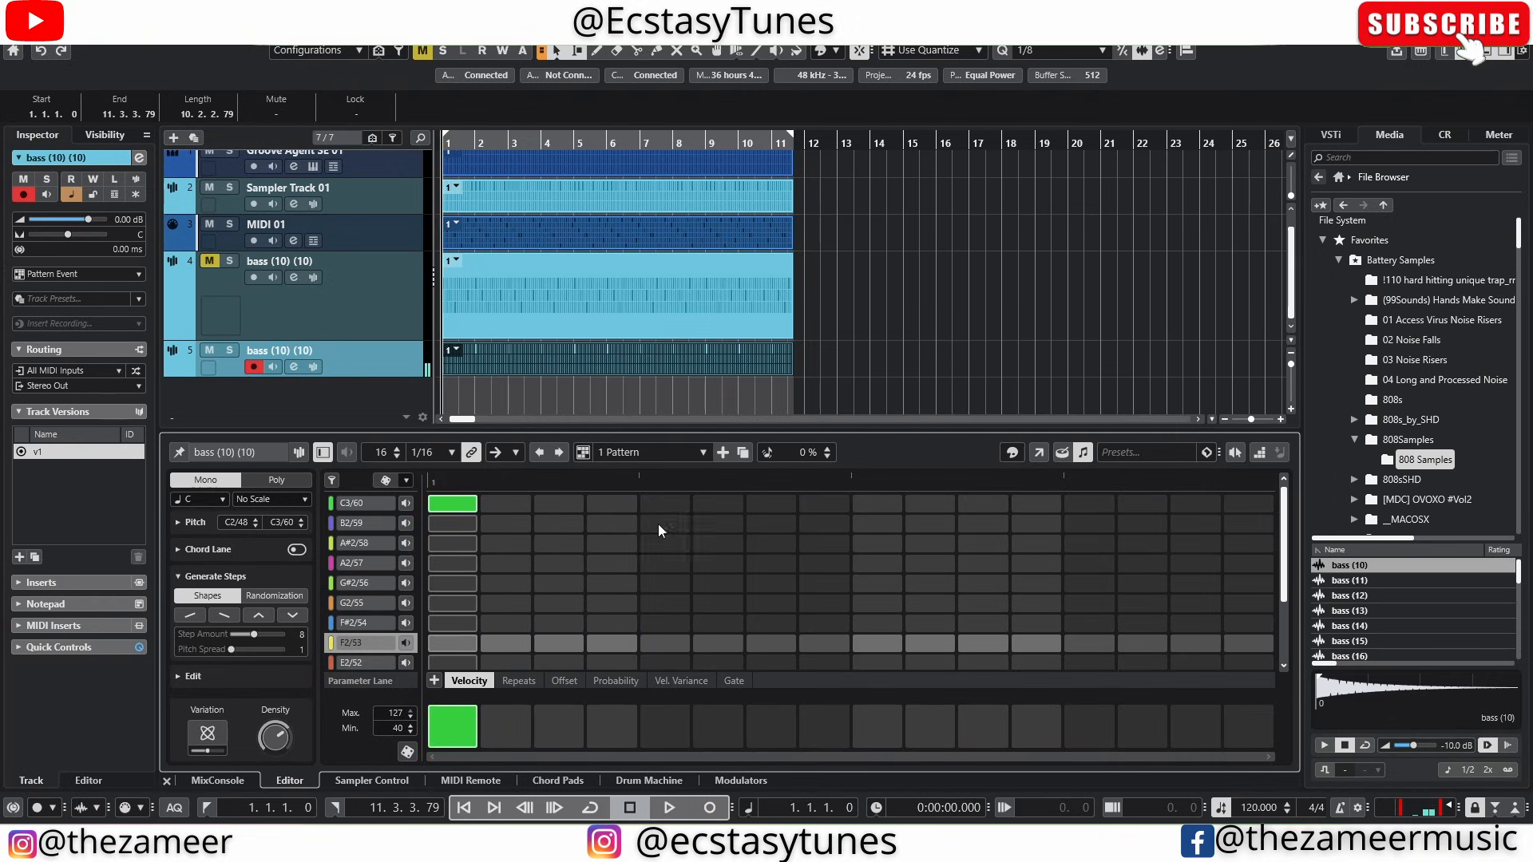
Step: Add C3 on steps 5 and 11, F2 on step 7, and G#2 on steps 9 and 14, and play back the melodic bass pattern
{"action": "left_click", "coordinate": [665, 503]}
{"action": "key", "text": "space"}
{"action": "left_click", "coordinate": [771, 643]}
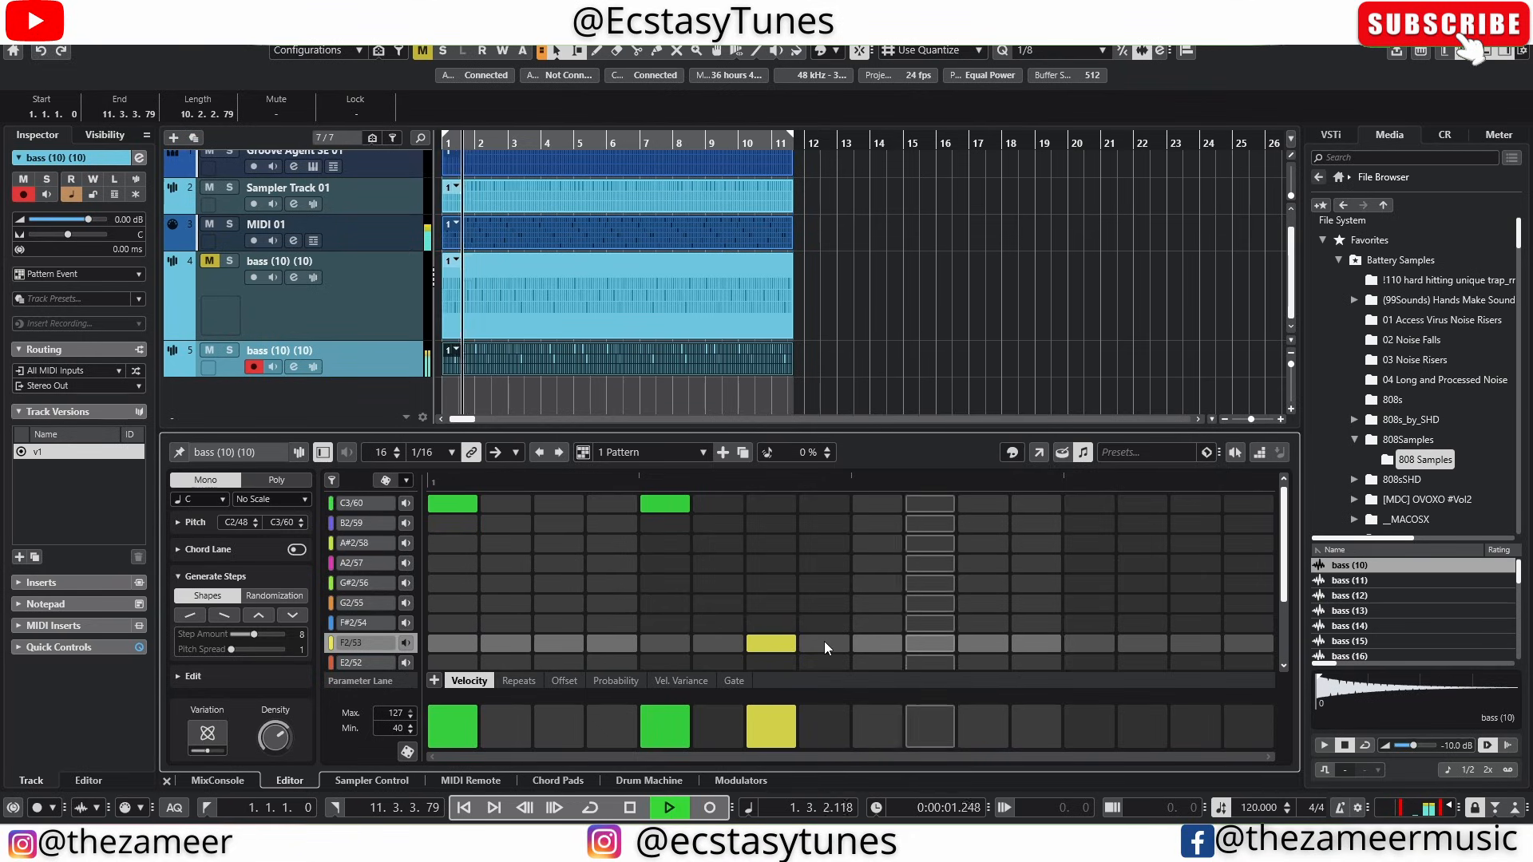
{"action": "key", "text": "space"}
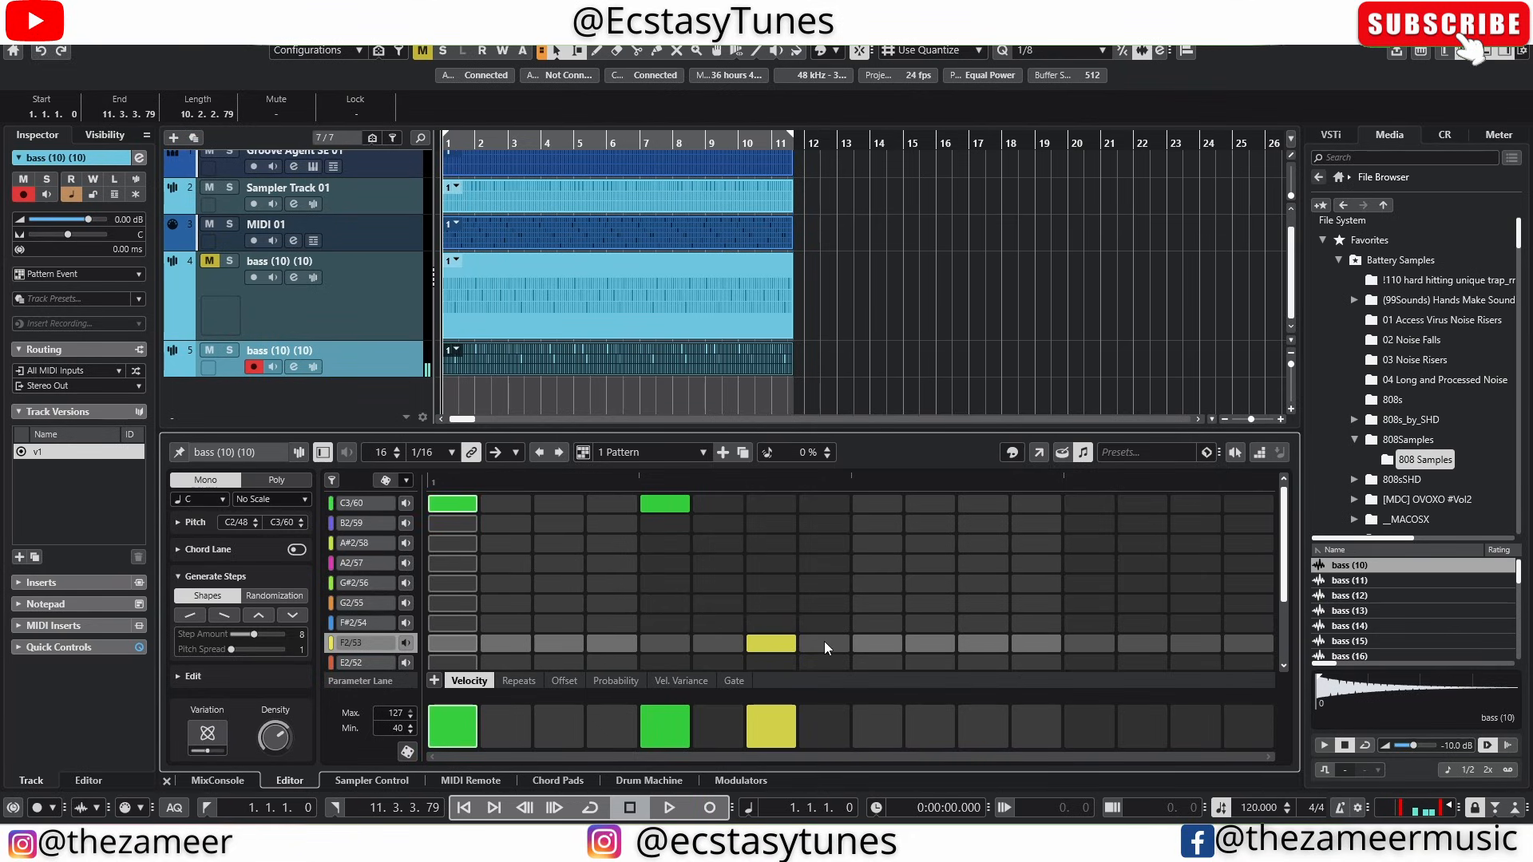
{"action": "left_click", "coordinate": [878, 584]}
{"action": "key", "text": "space"}
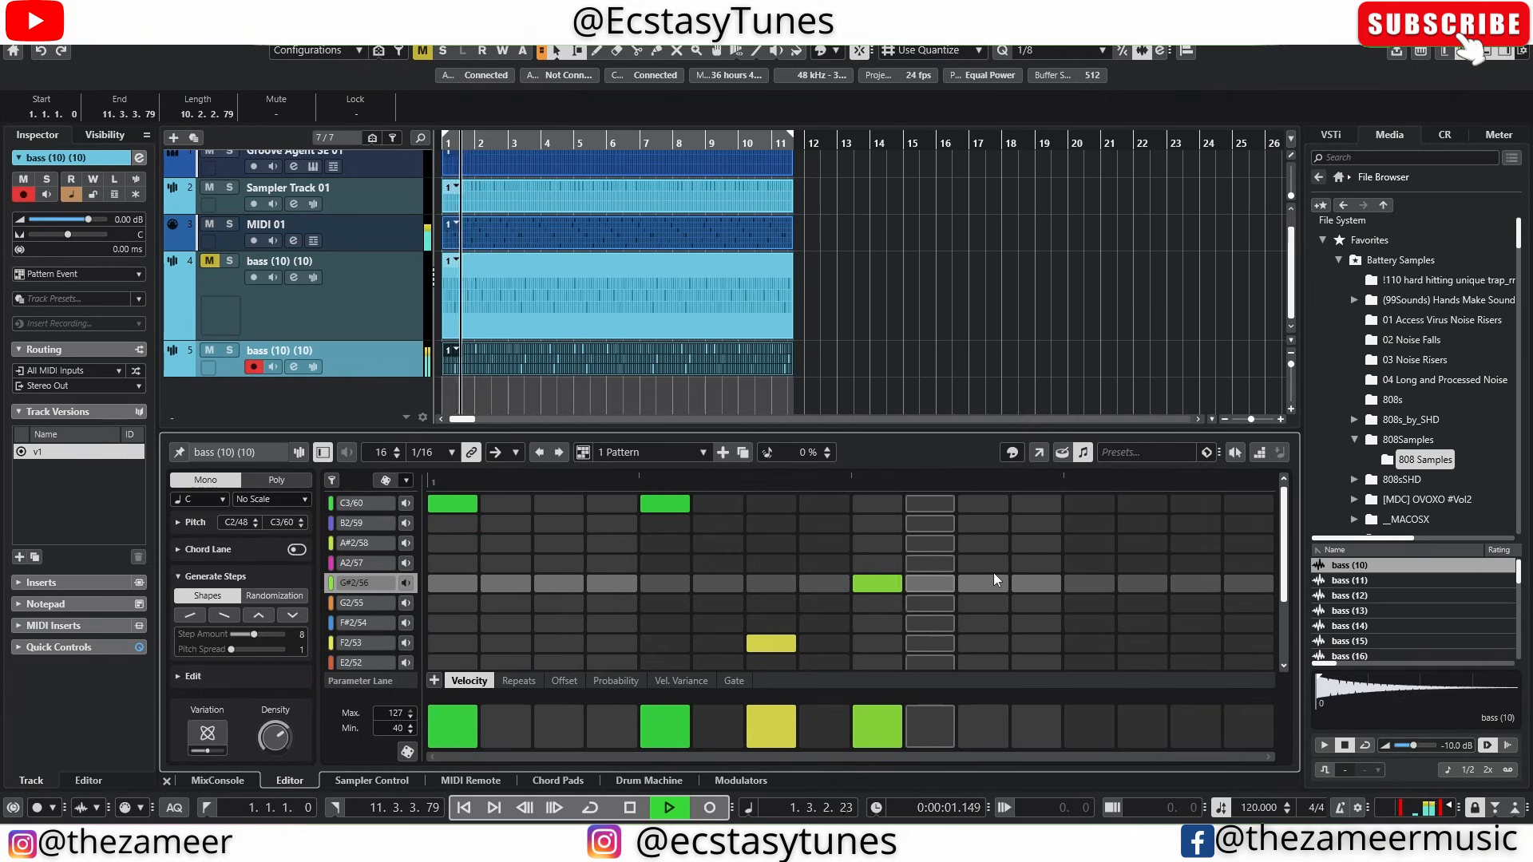
{"action": "key", "text": "space"}
{"action": "left_click", "coordinate": [983, 504]}
{"action": "key", "text": "space"}
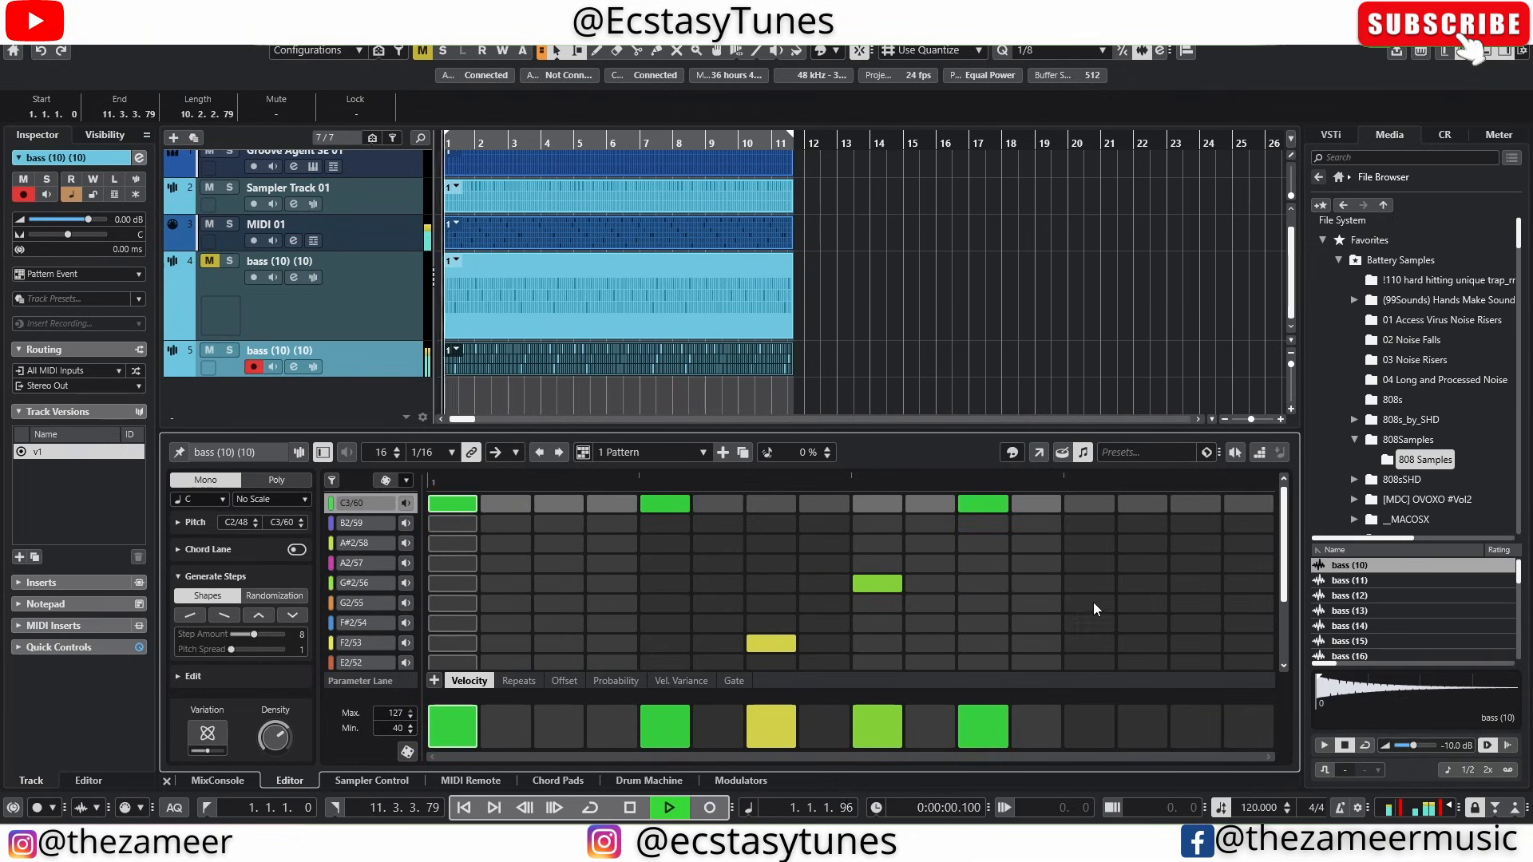
{"action": "left_click", "coordinate": [1145, 582]}
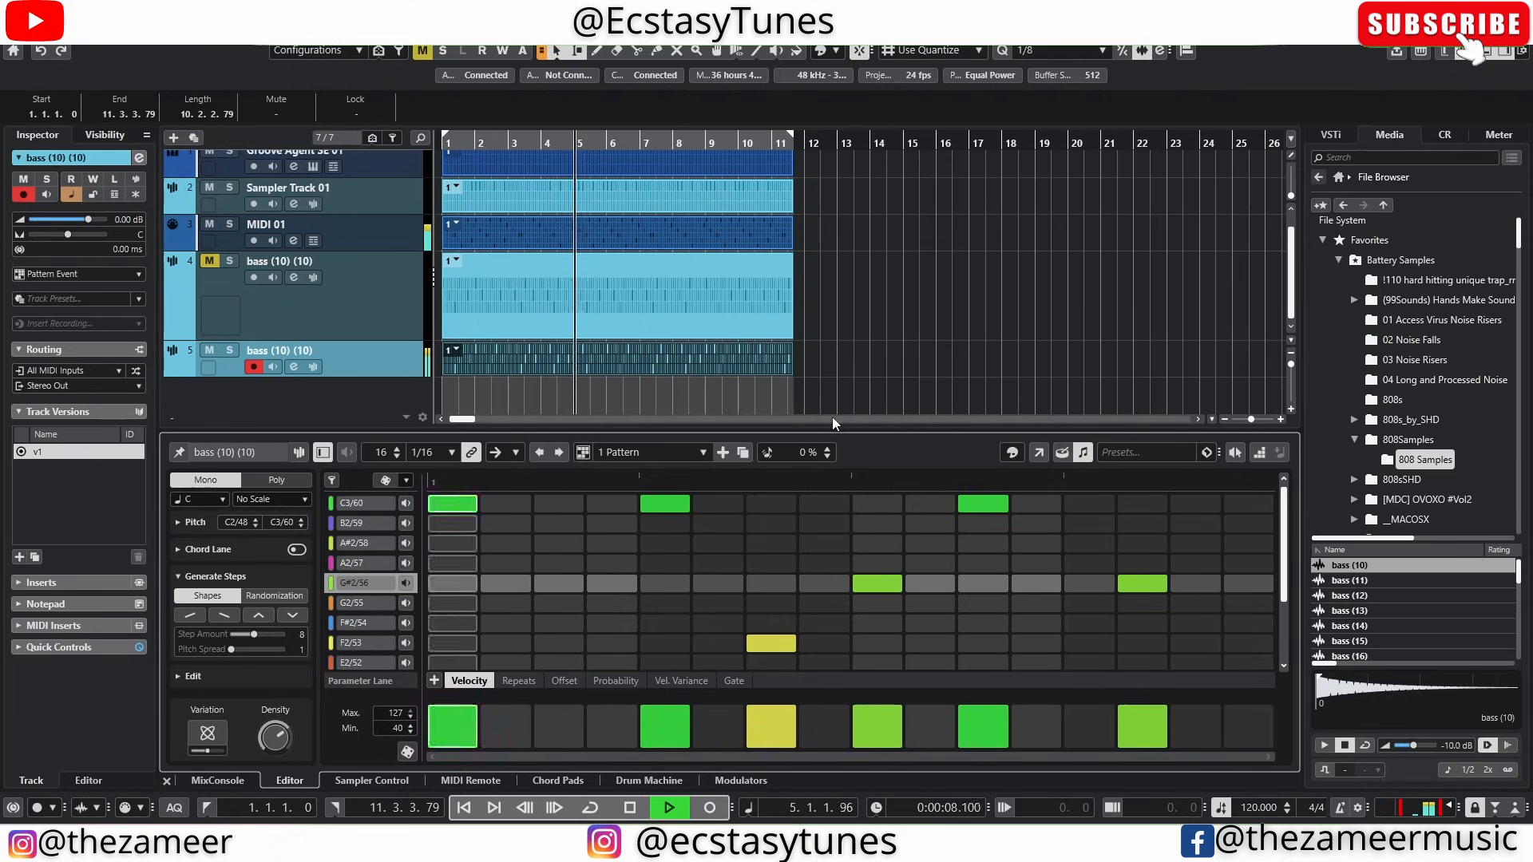
{"action": "key", "text": "space"}
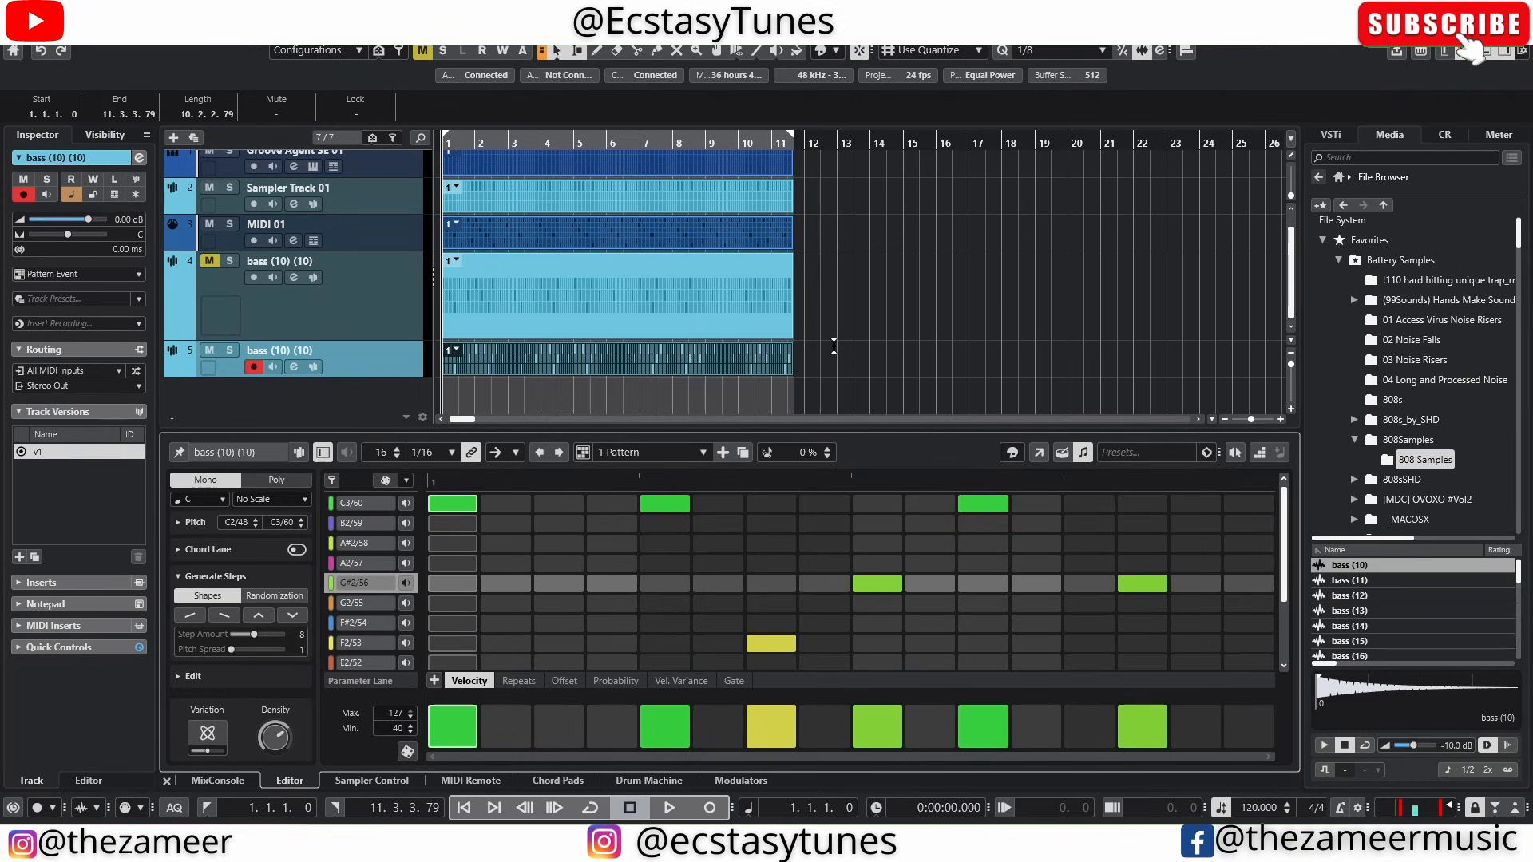
{"action": "left_click", "coordinate": [833, 345]}
{"action": "left_click_drag", "start_coordinate": [883, 389], "coordinate": [343, 174]}
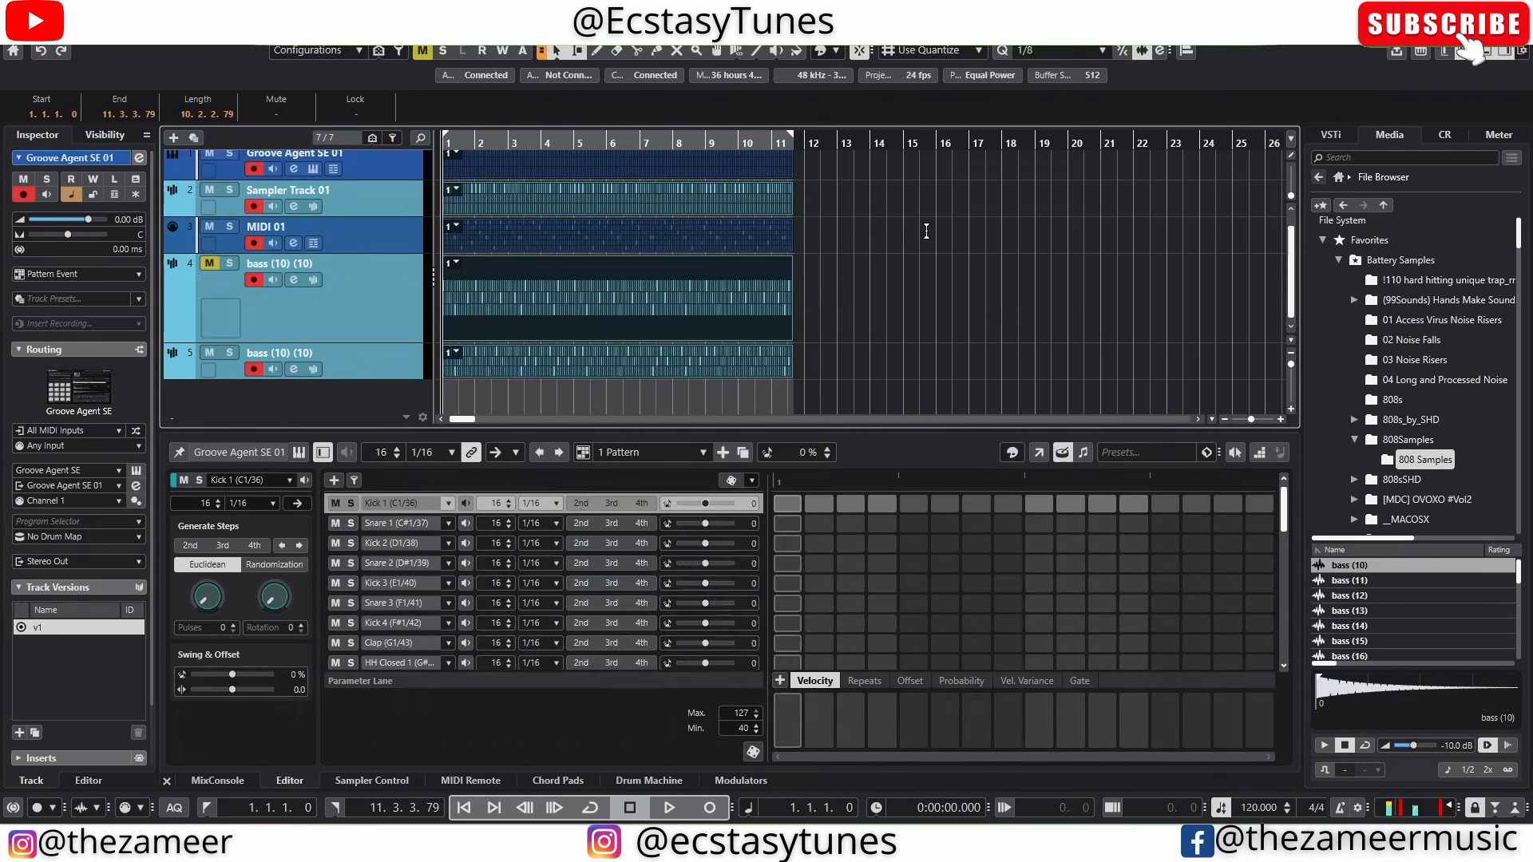
{"action": "left_click", "coordinate": [945, 235]}
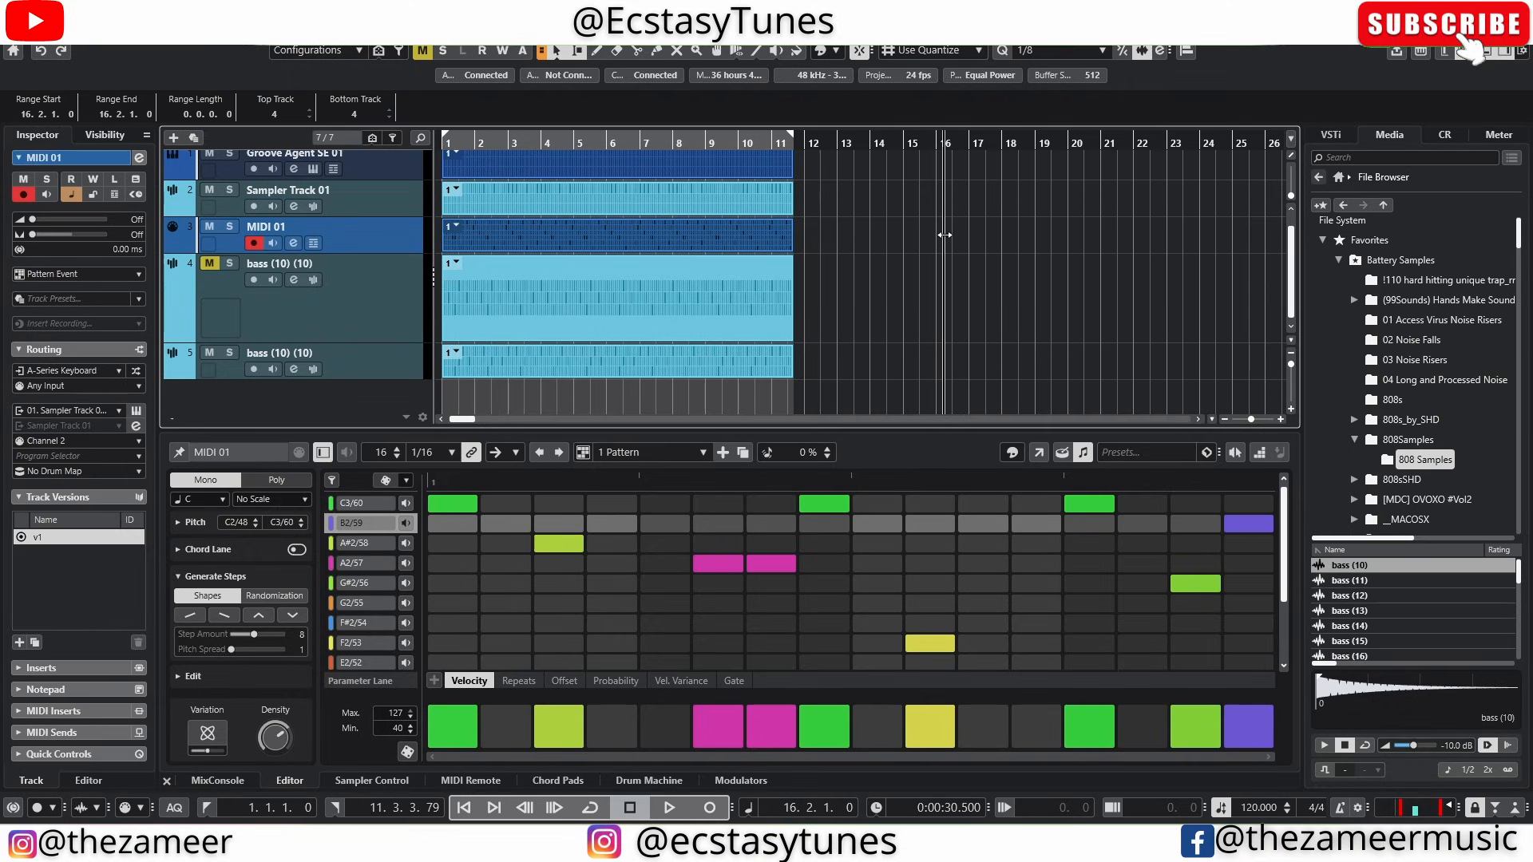